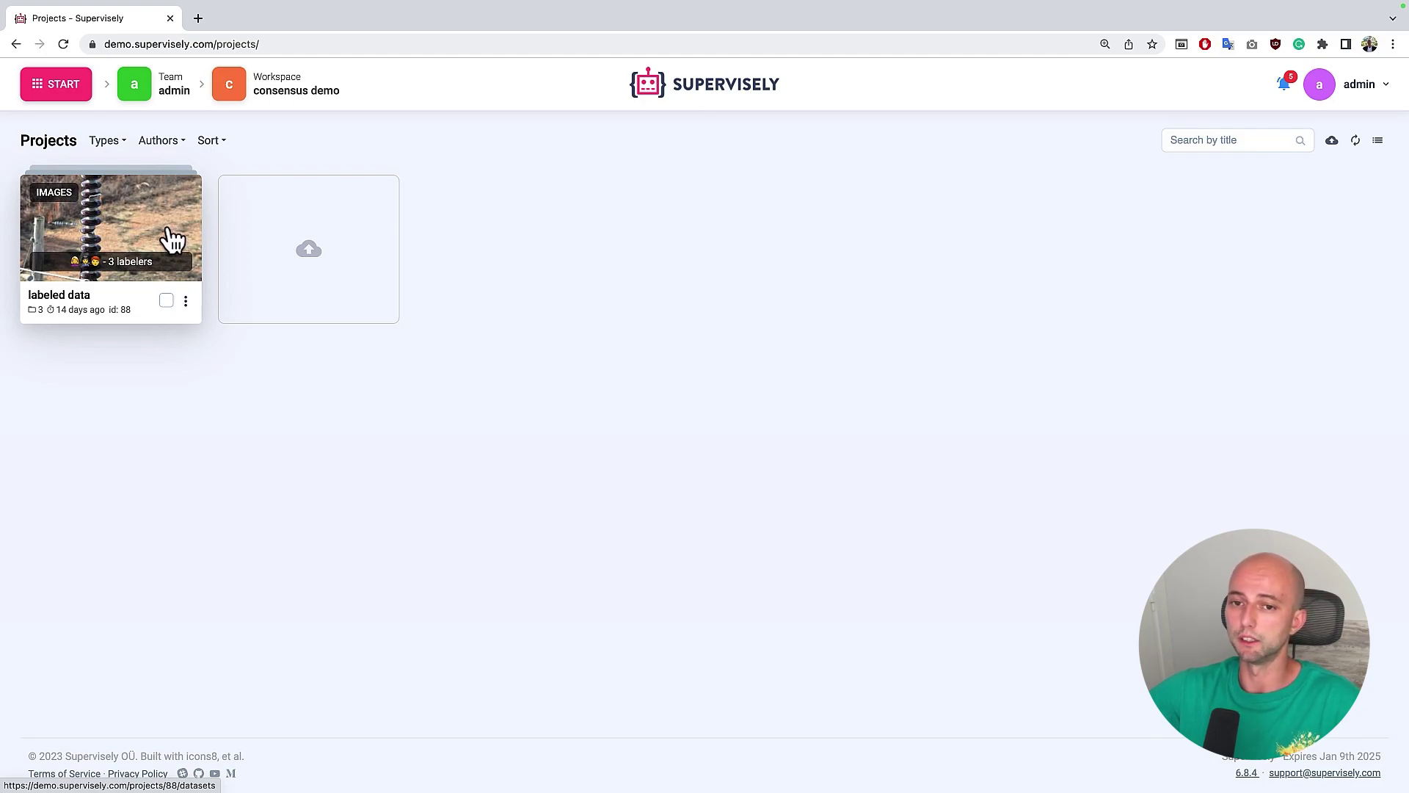
# Open the train dataset of the 'labeled data' project in the Basic Image Labeling Toolbox
pyautogui.click(163, 228)
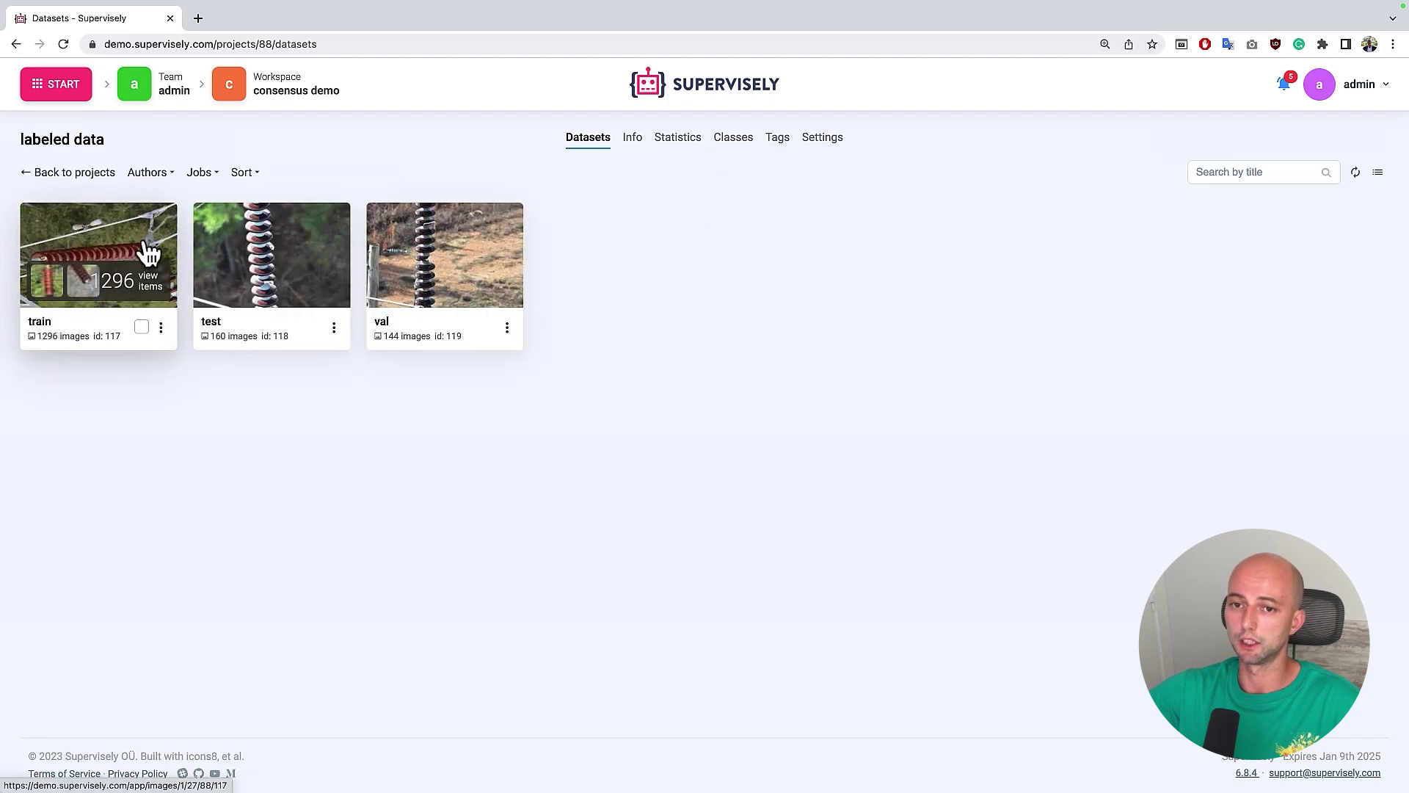
pyautogui.click(145, 246)
pyautogui.click(638, 449)
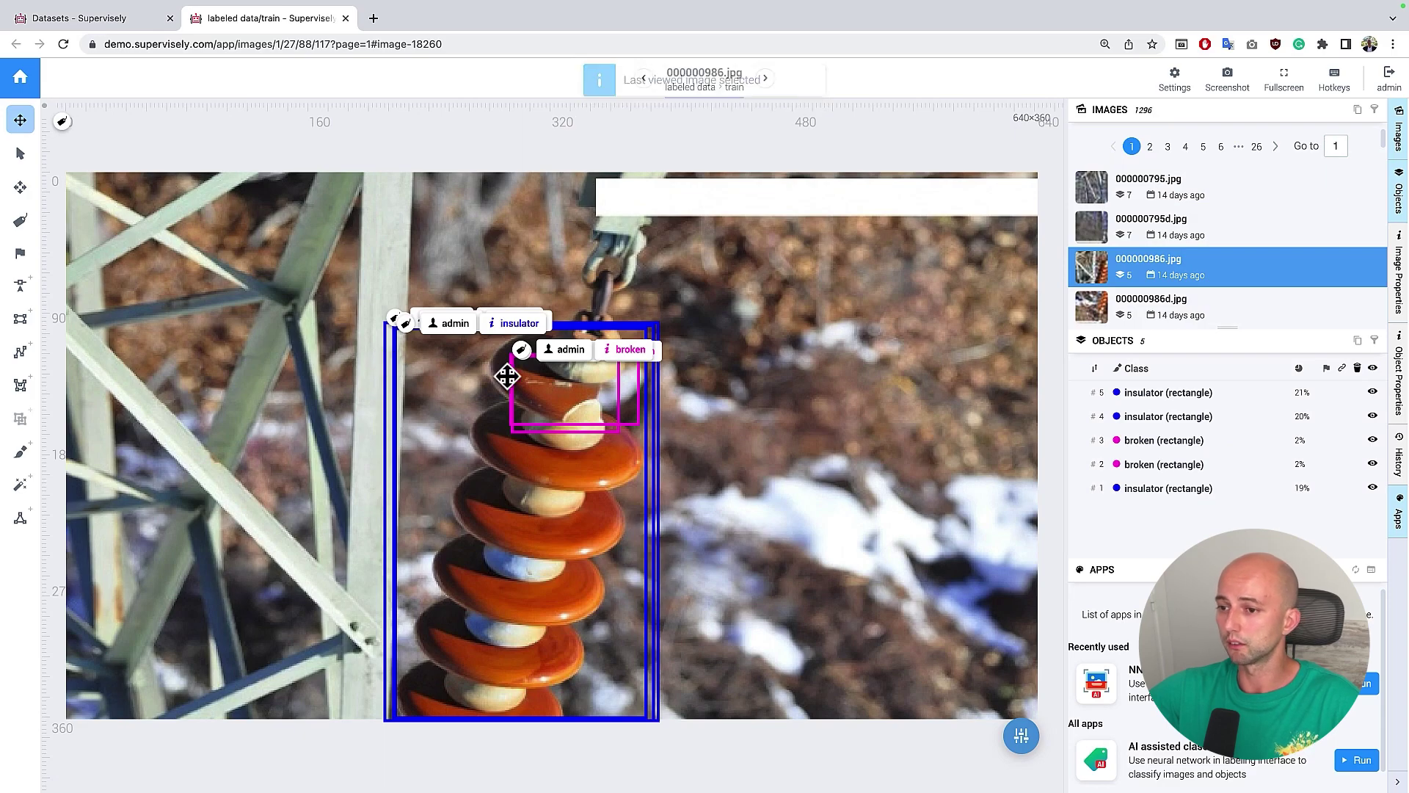
# Filter objects to annotator labeler2 only, then open image 000000795d.jpg
pyautogui.click(1374, 339)
pyautogui.click(1235, 380)
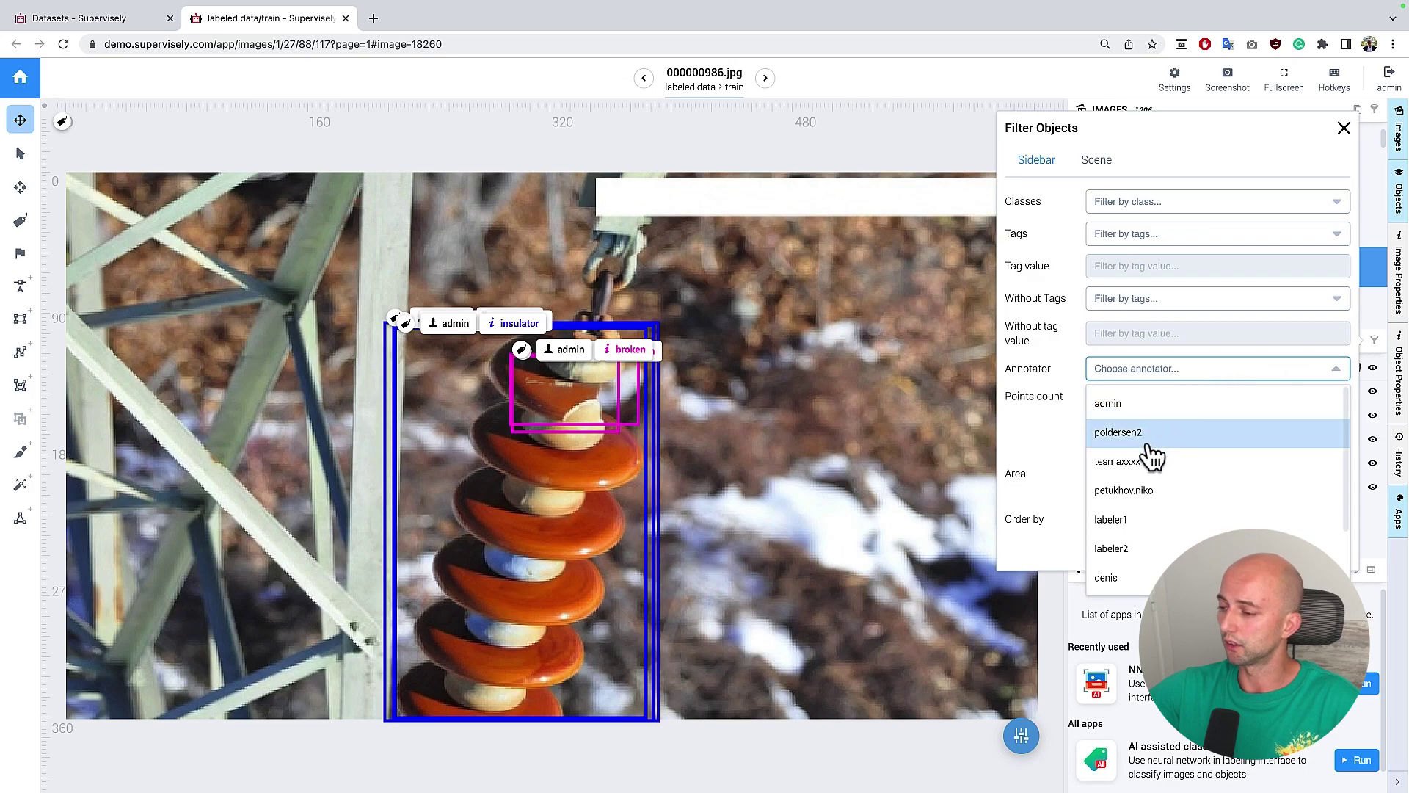
pyautogui.click(1136, 523)
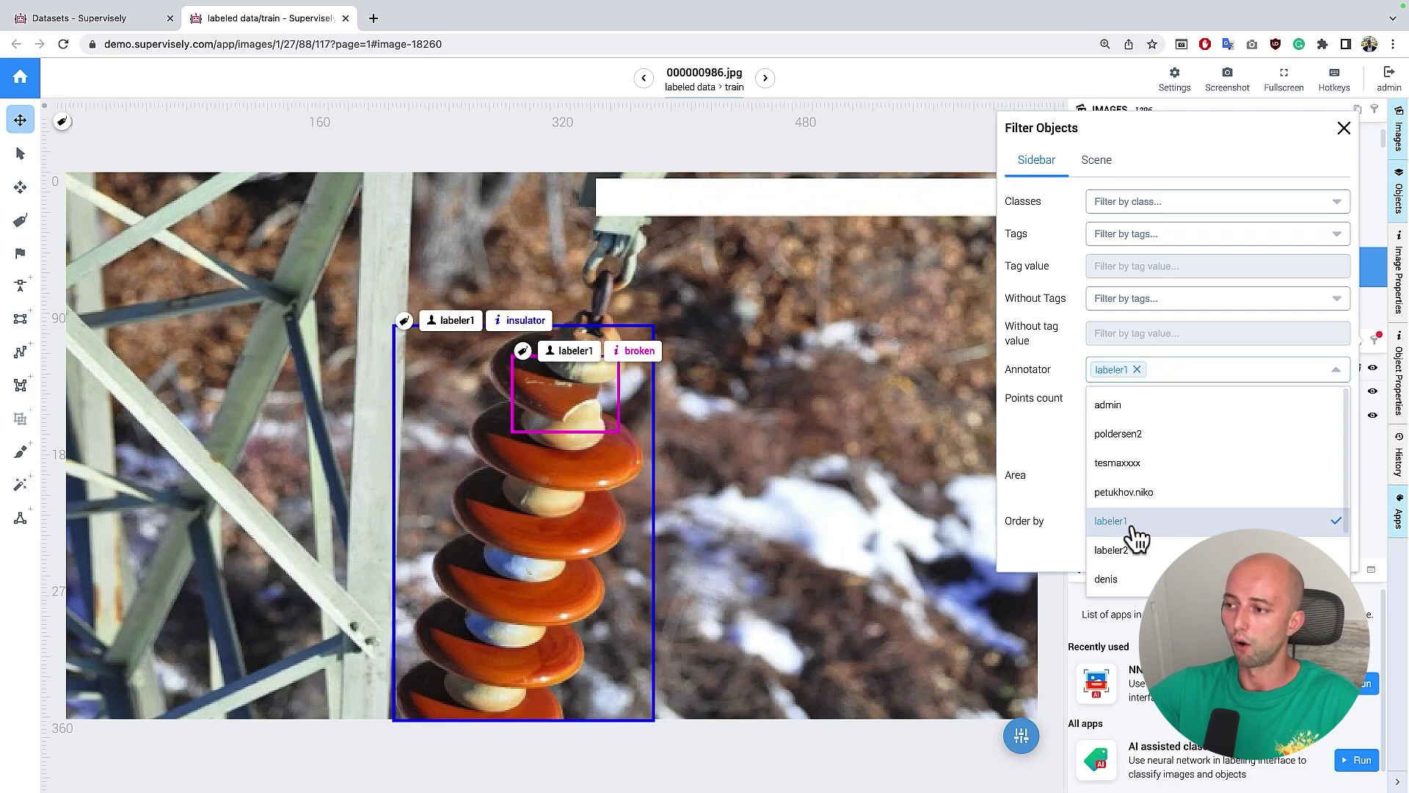
pyautogui.click(1134, 552)
pyautogui.click(1137, 526)
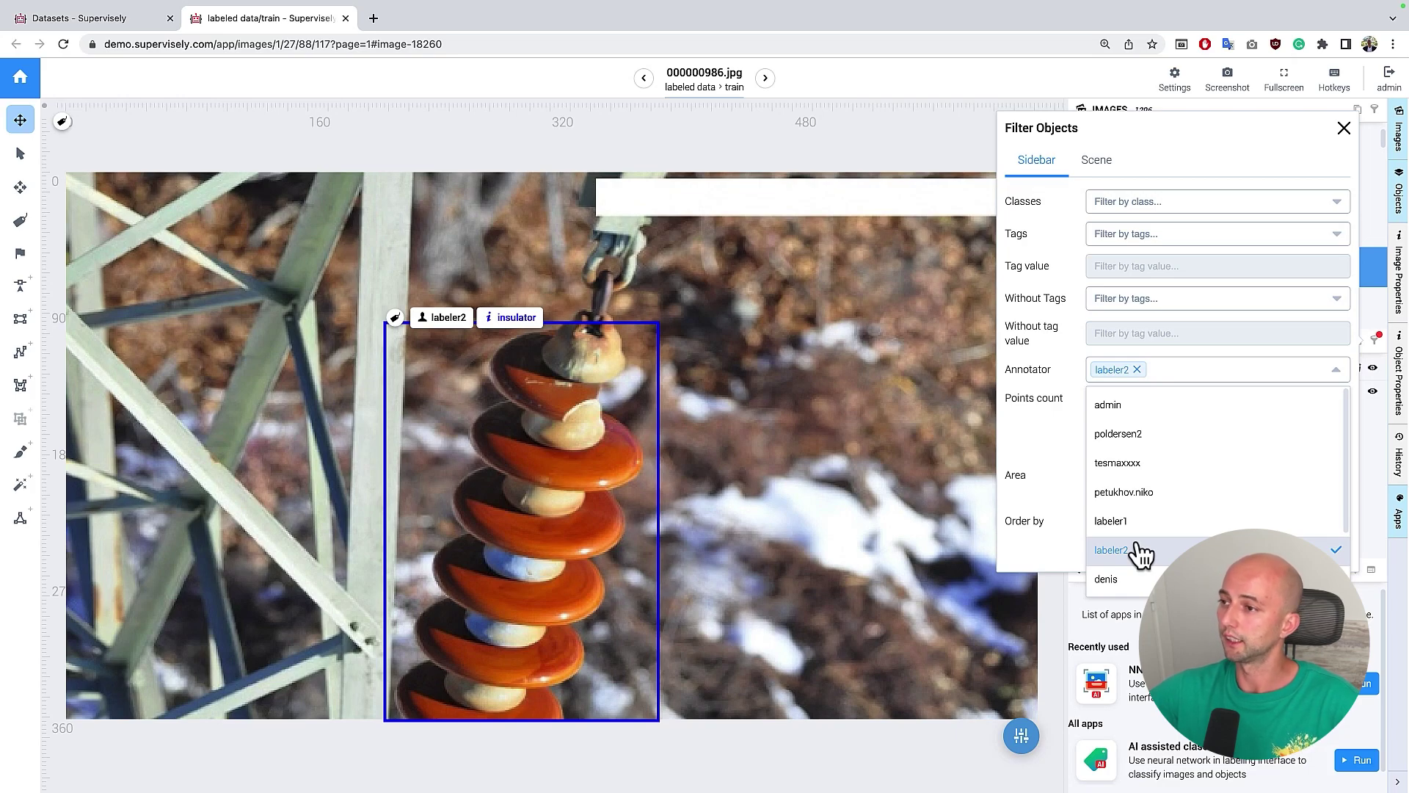
pyautogui.click(1343, 129)
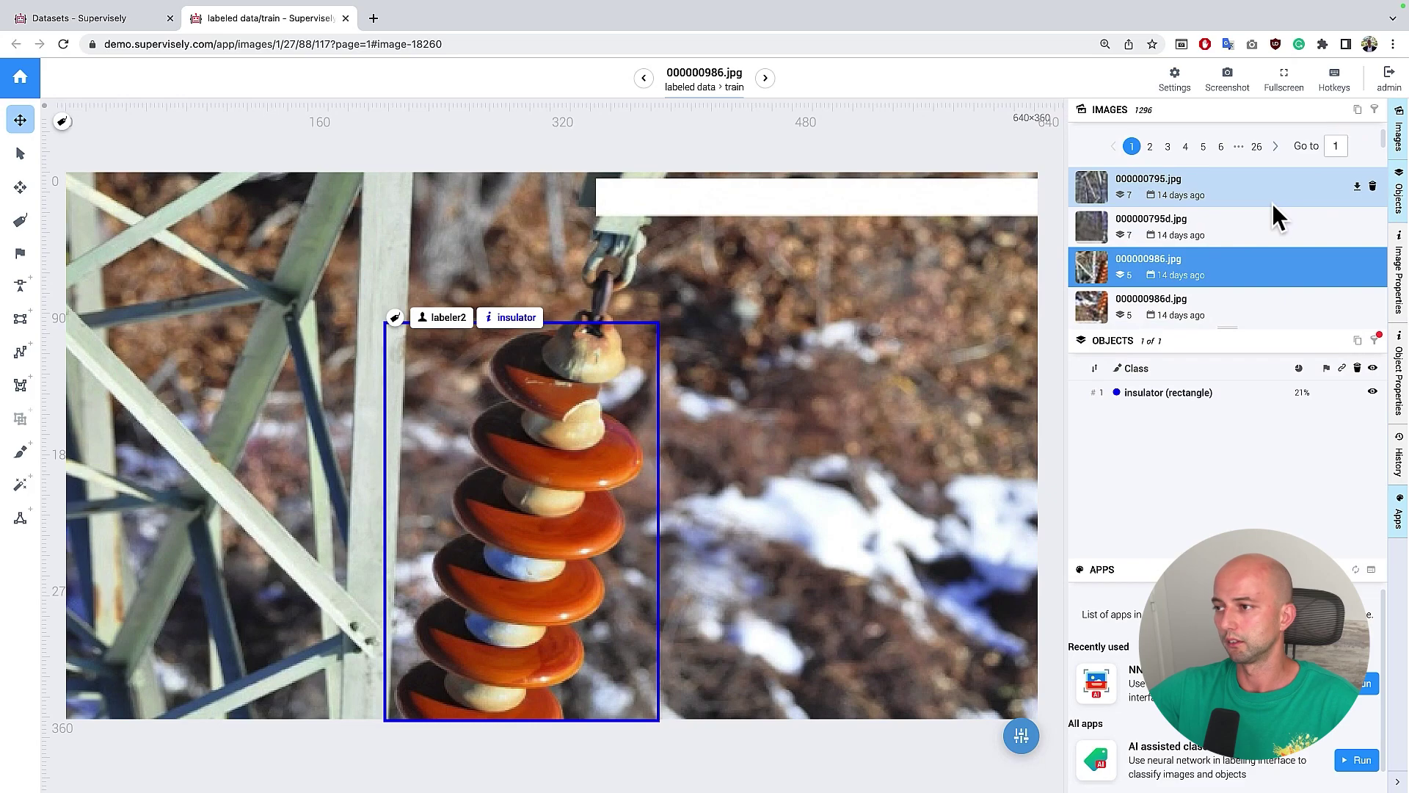
pyautogui.click(1101, 232)
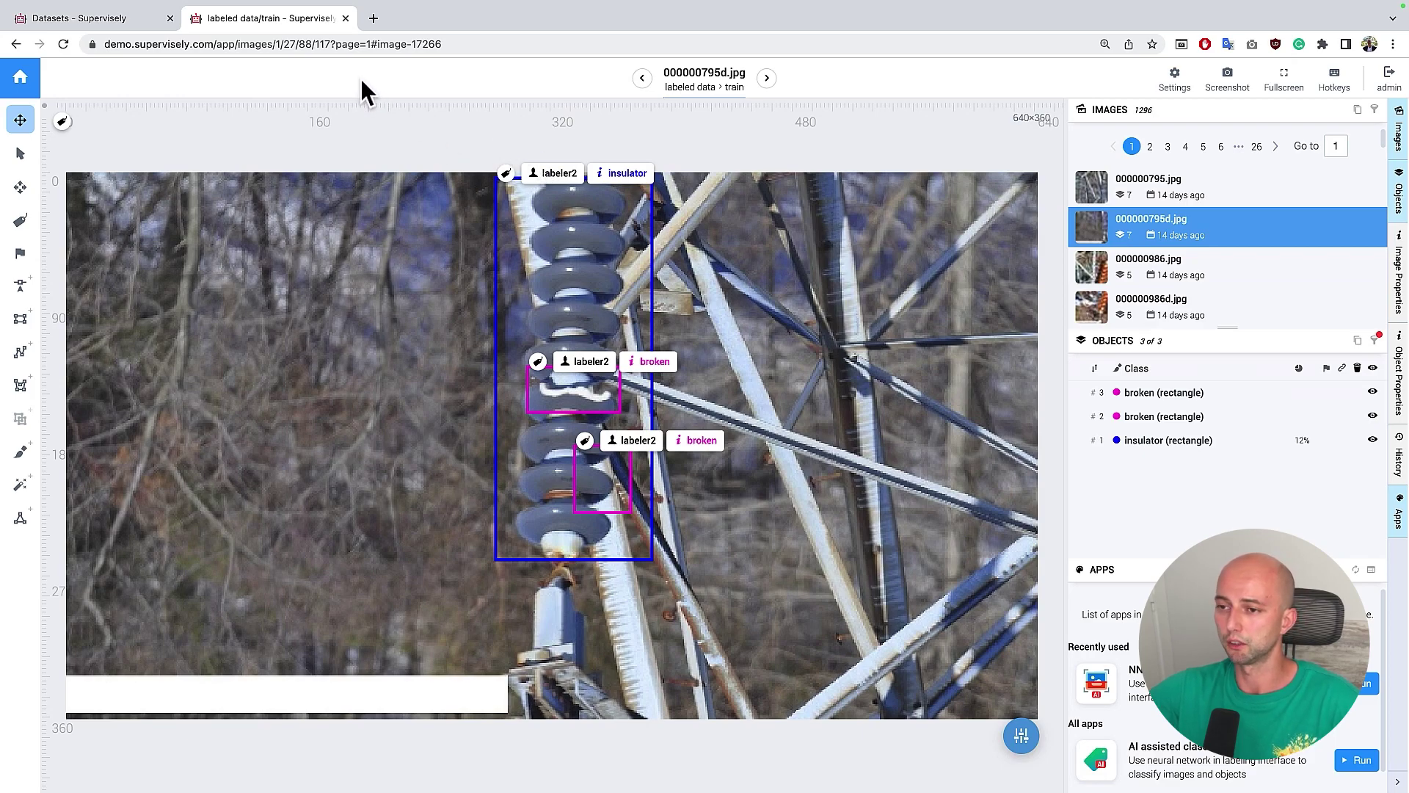
# Close the labeling tool and go back to the Projects list
pyautogui.click(346, 18)
pyautogui.click(892, 146)
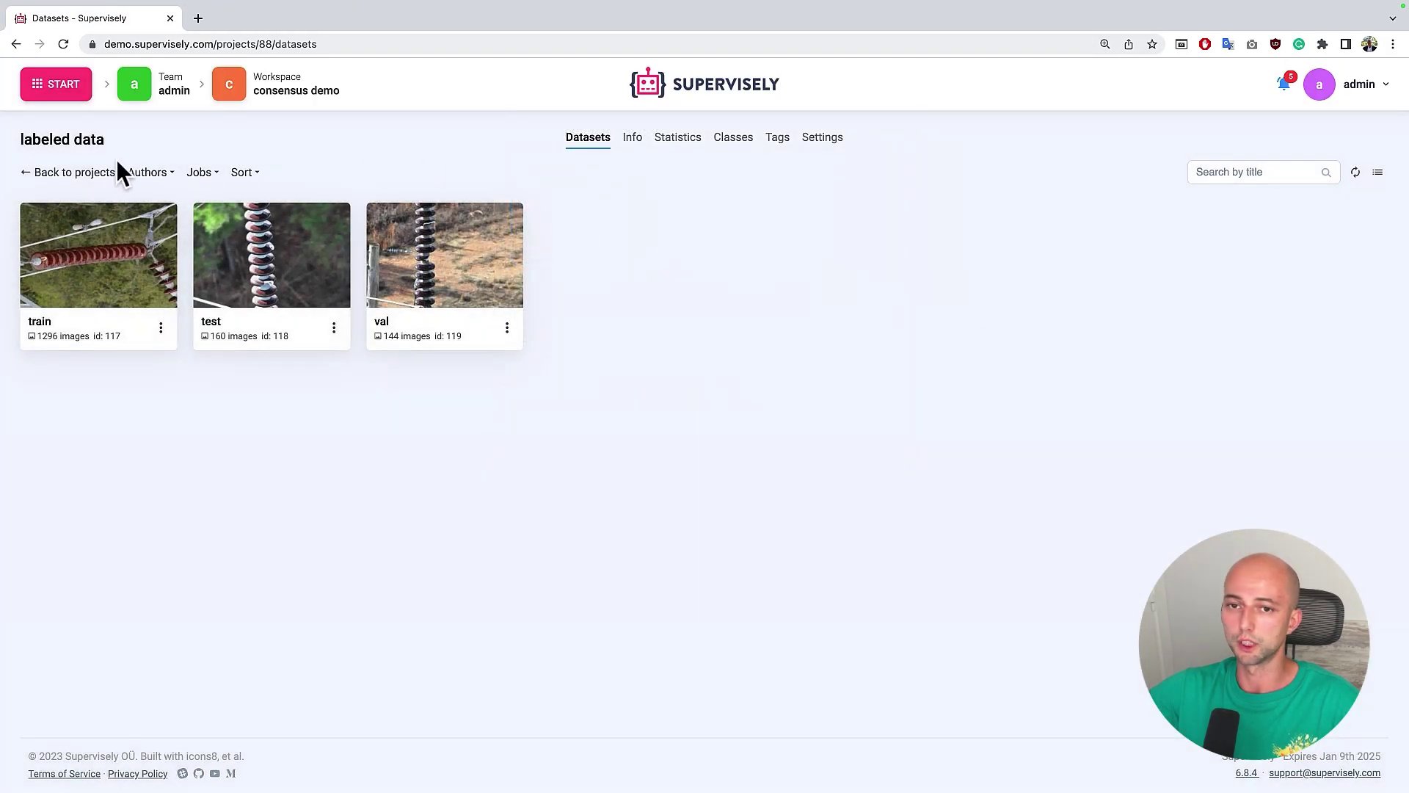
pyautogui.click(92, 172)
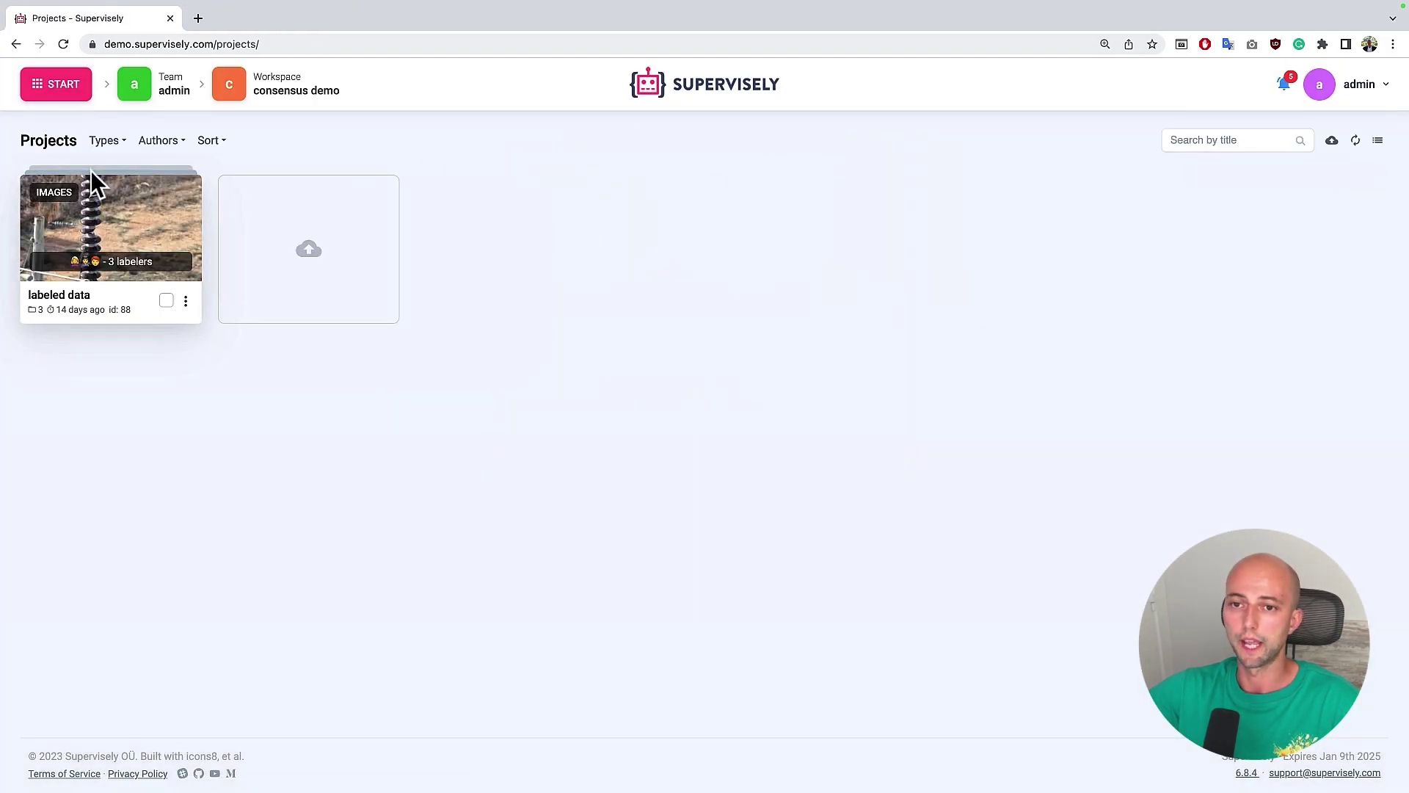
# Bring up the Run App options from the labeled data project's actions menu
pyautogui.click(186, 302)
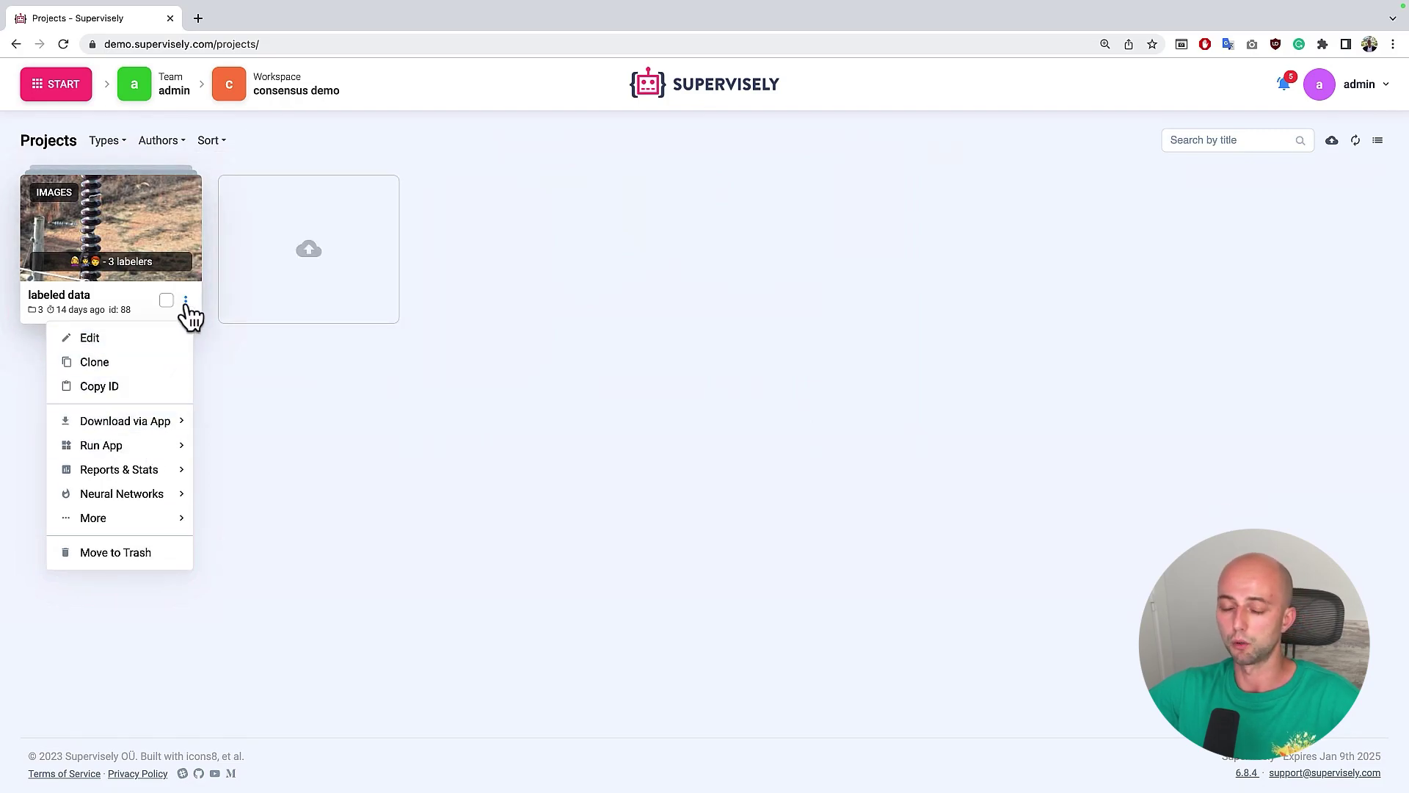
pyautogui.moveTo(152, 460)
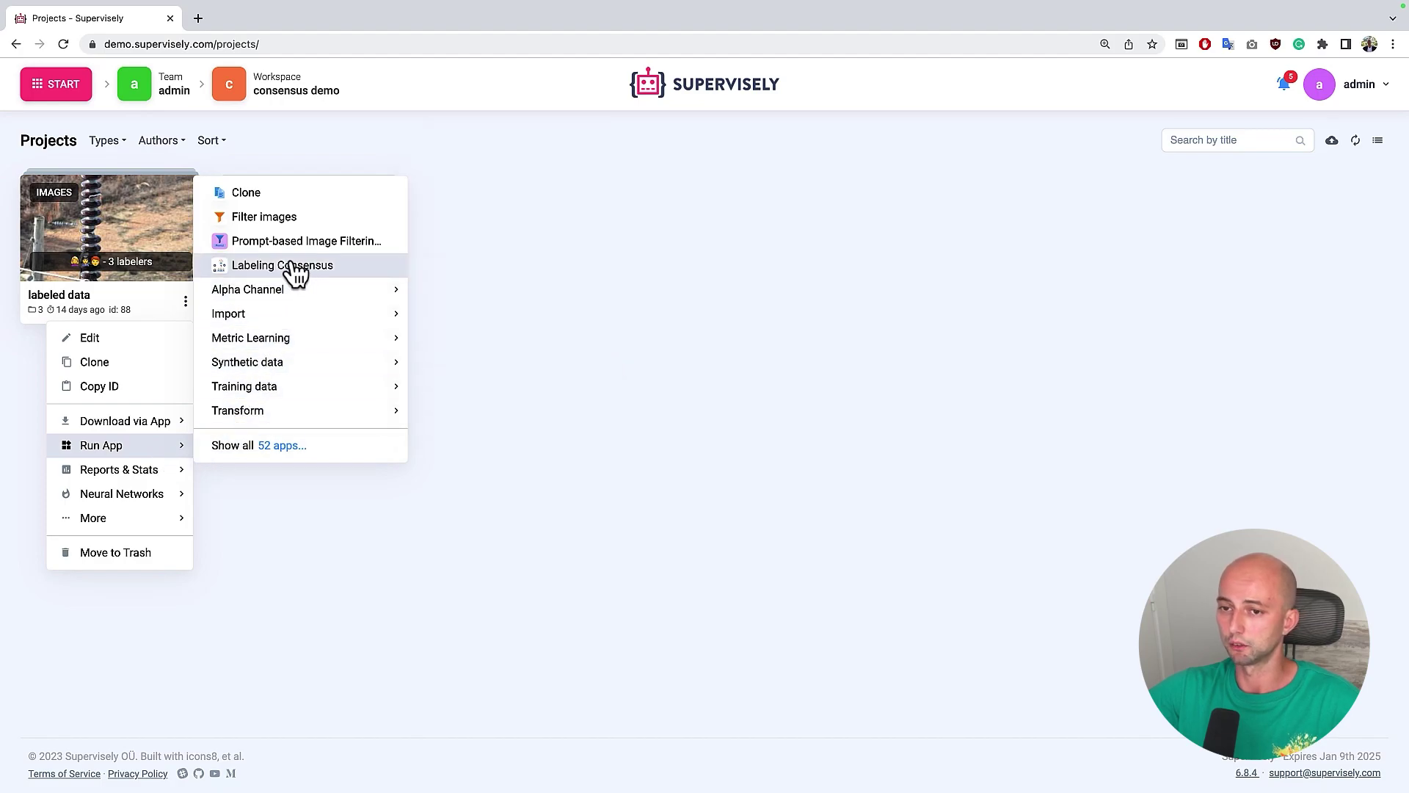
pyautogui.moveTo(323, 362)
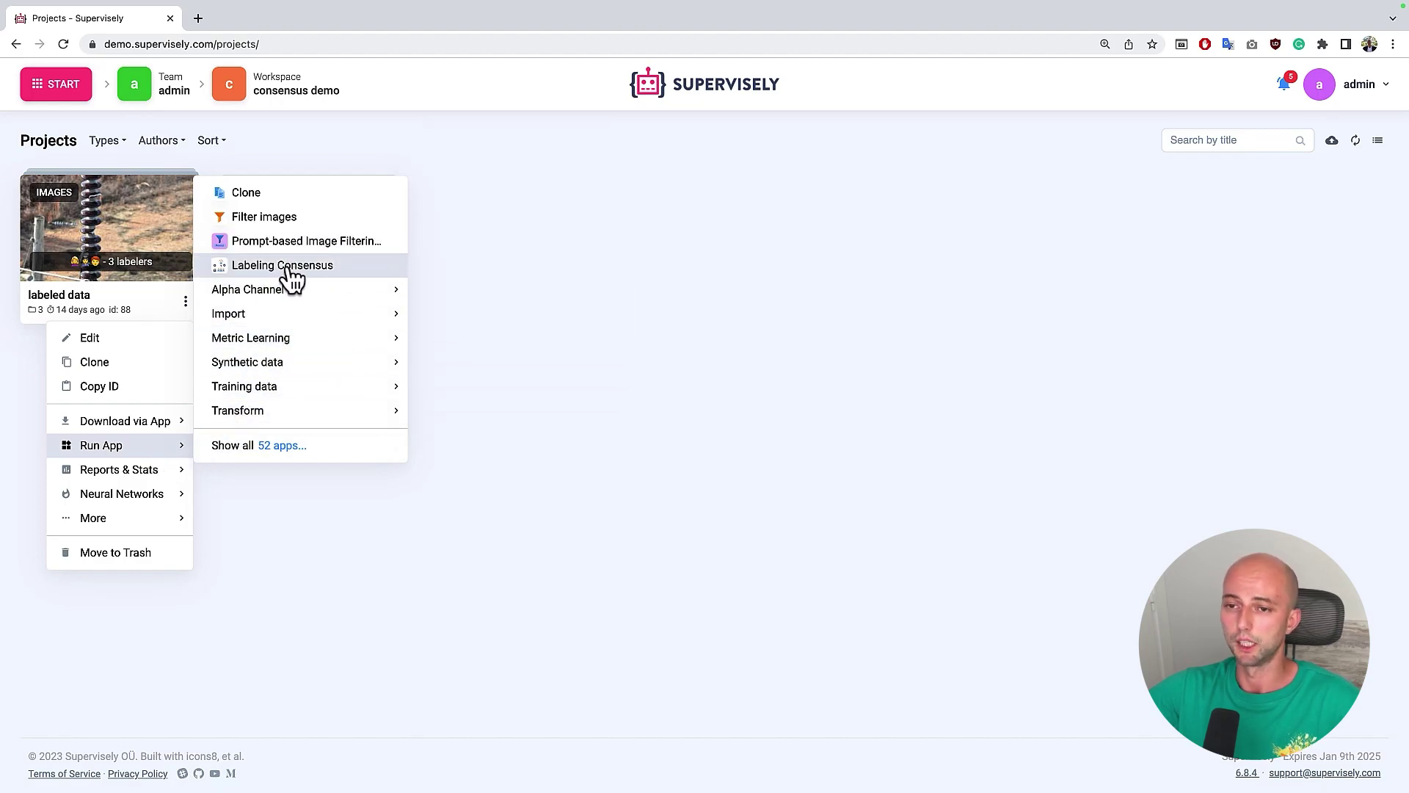
# Search all apps for 'con' and run Labeling Consensus on the labeled data project
pyautogui.click(273, 448)
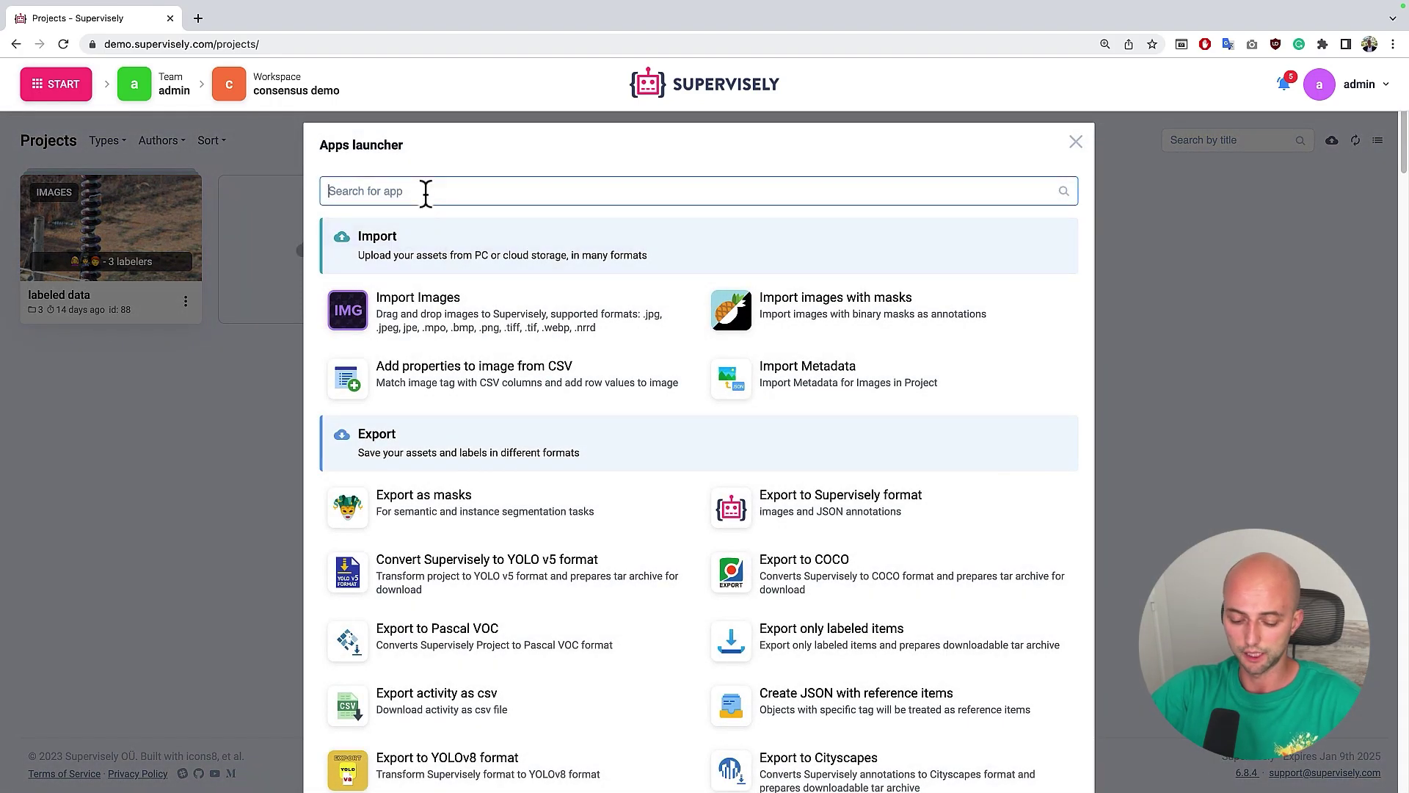
pyautogui.write('con')
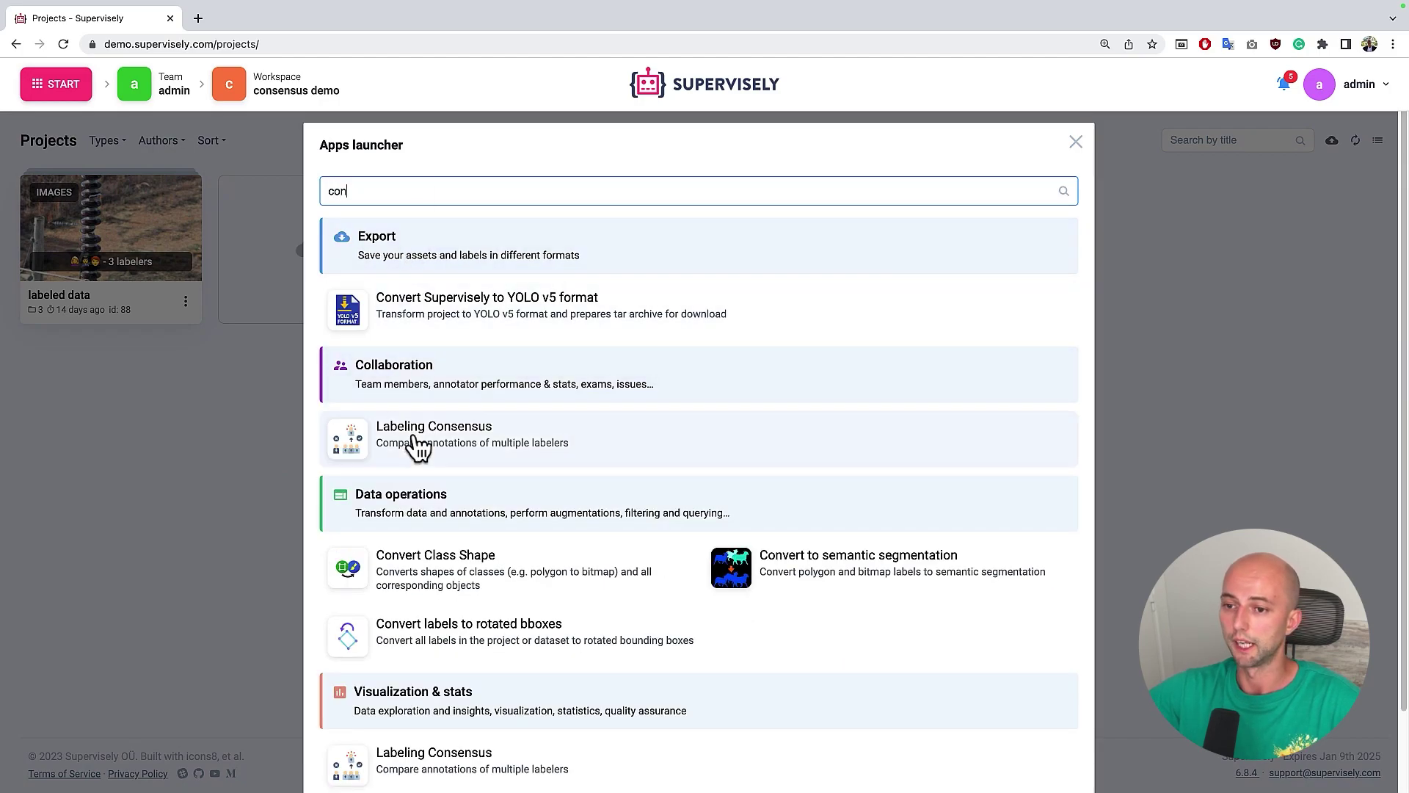
pyautogui.click(447, 445)
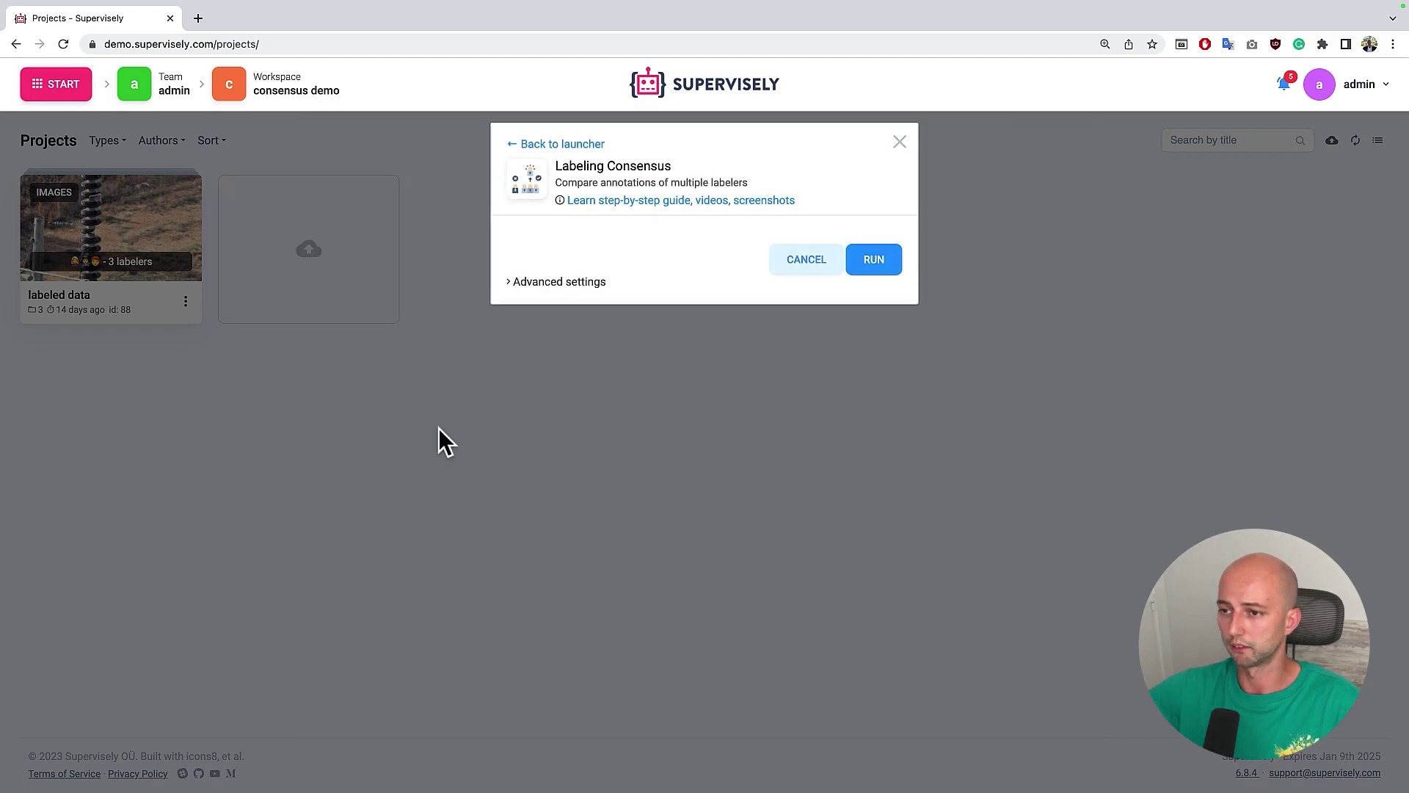
pyautogui.click(875, 264)
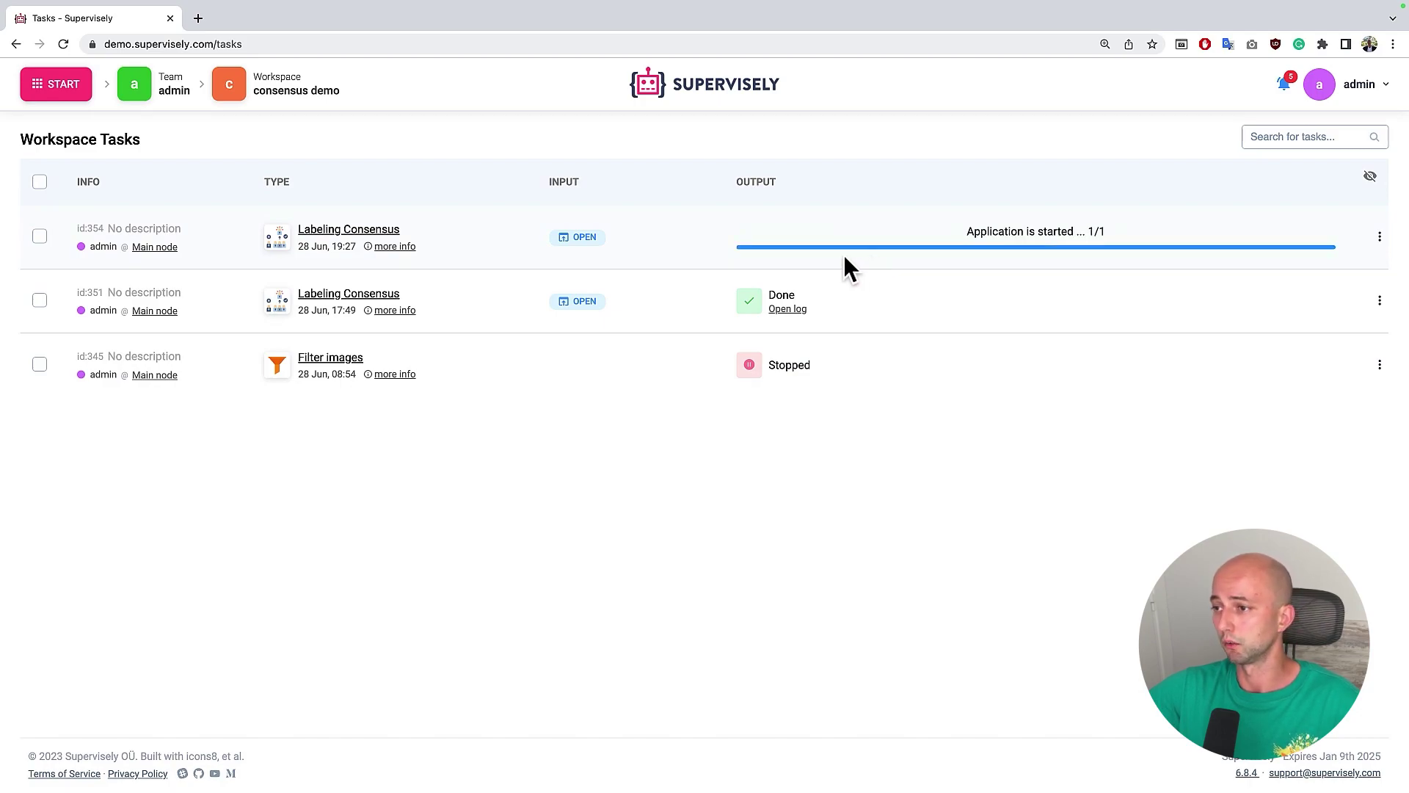
# In the running session, add all train-dataset annotators (labeler1, labeler2, admin) for comparison
pyautogui.click(581, 238)
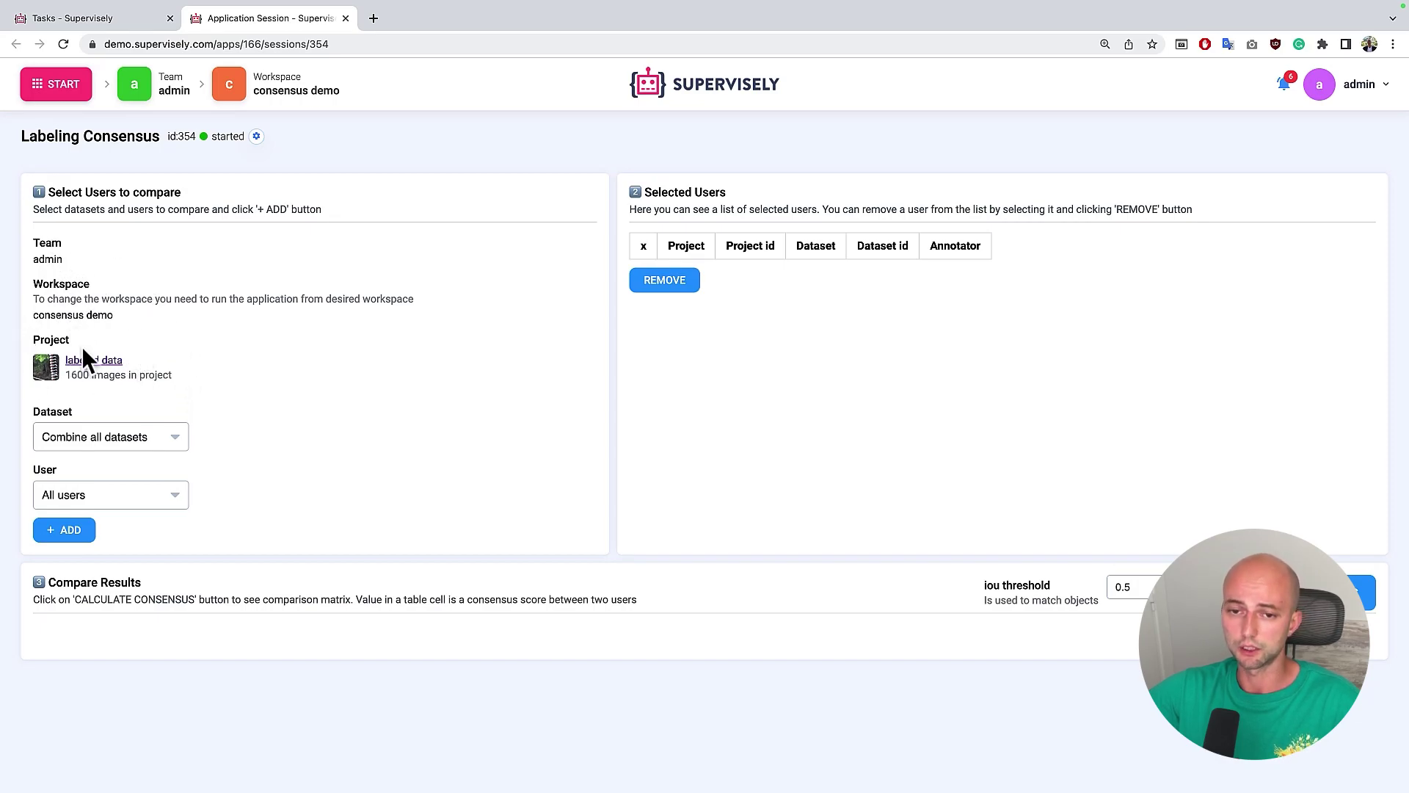
pyautogui.click(174, 438)
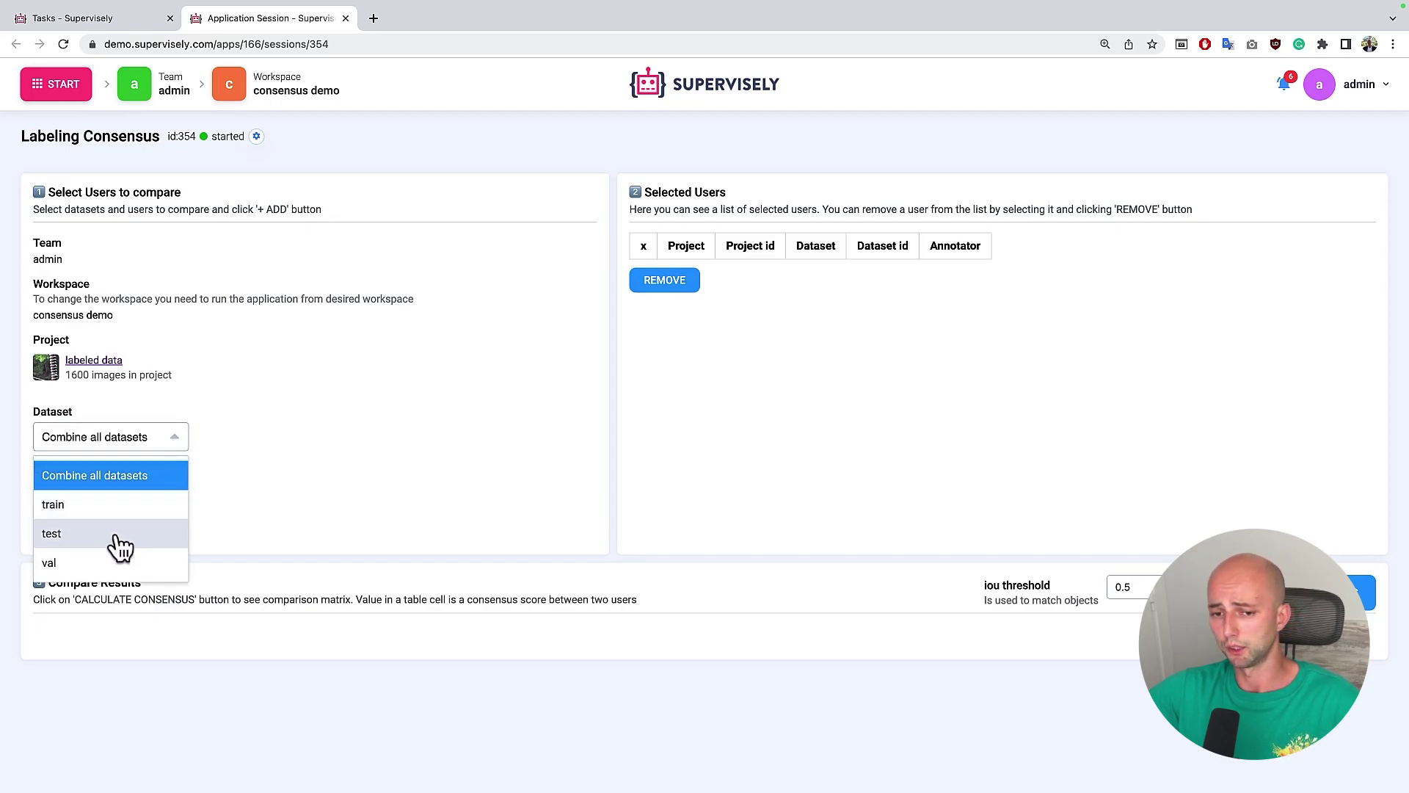
pyautogui.click(53, 505)
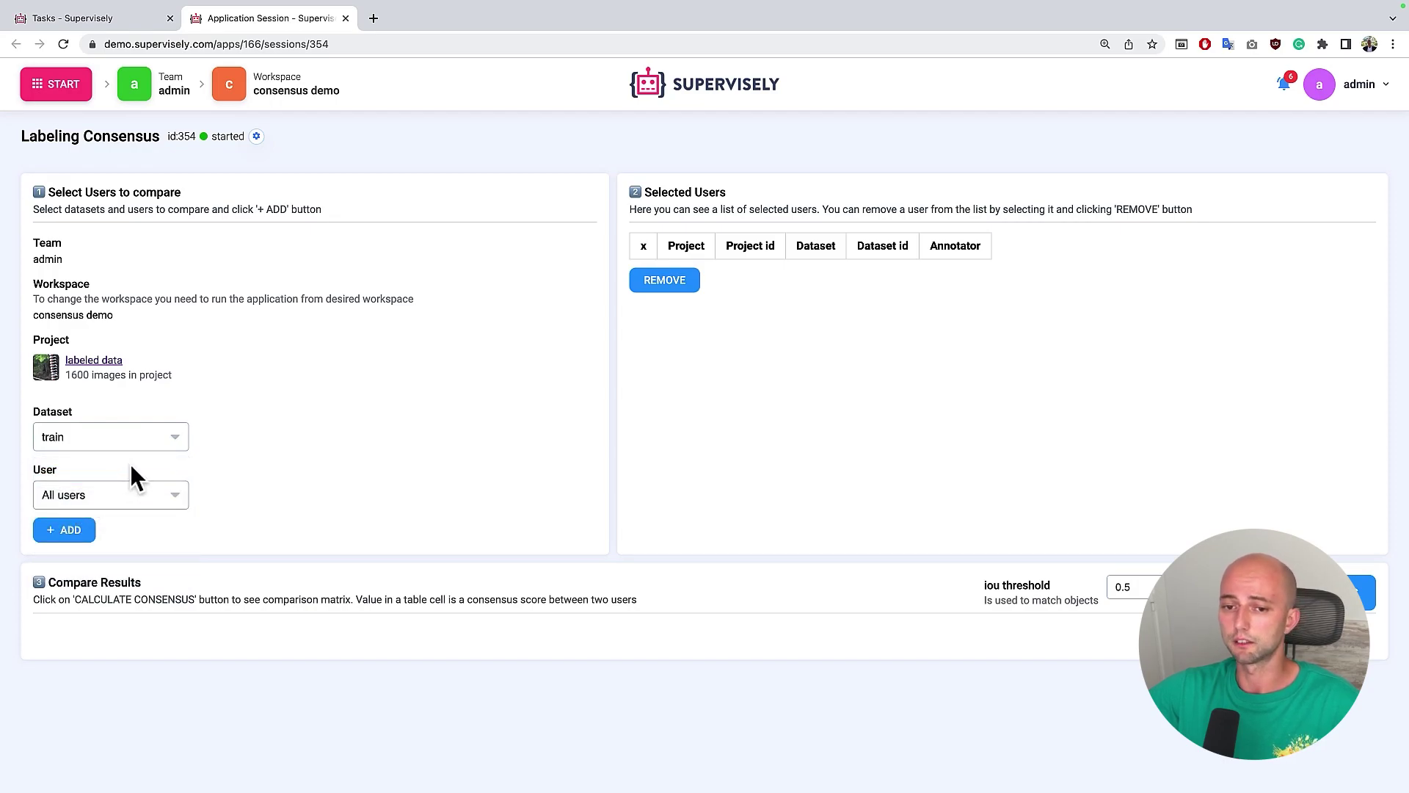
pyautogui.click(137, 496)
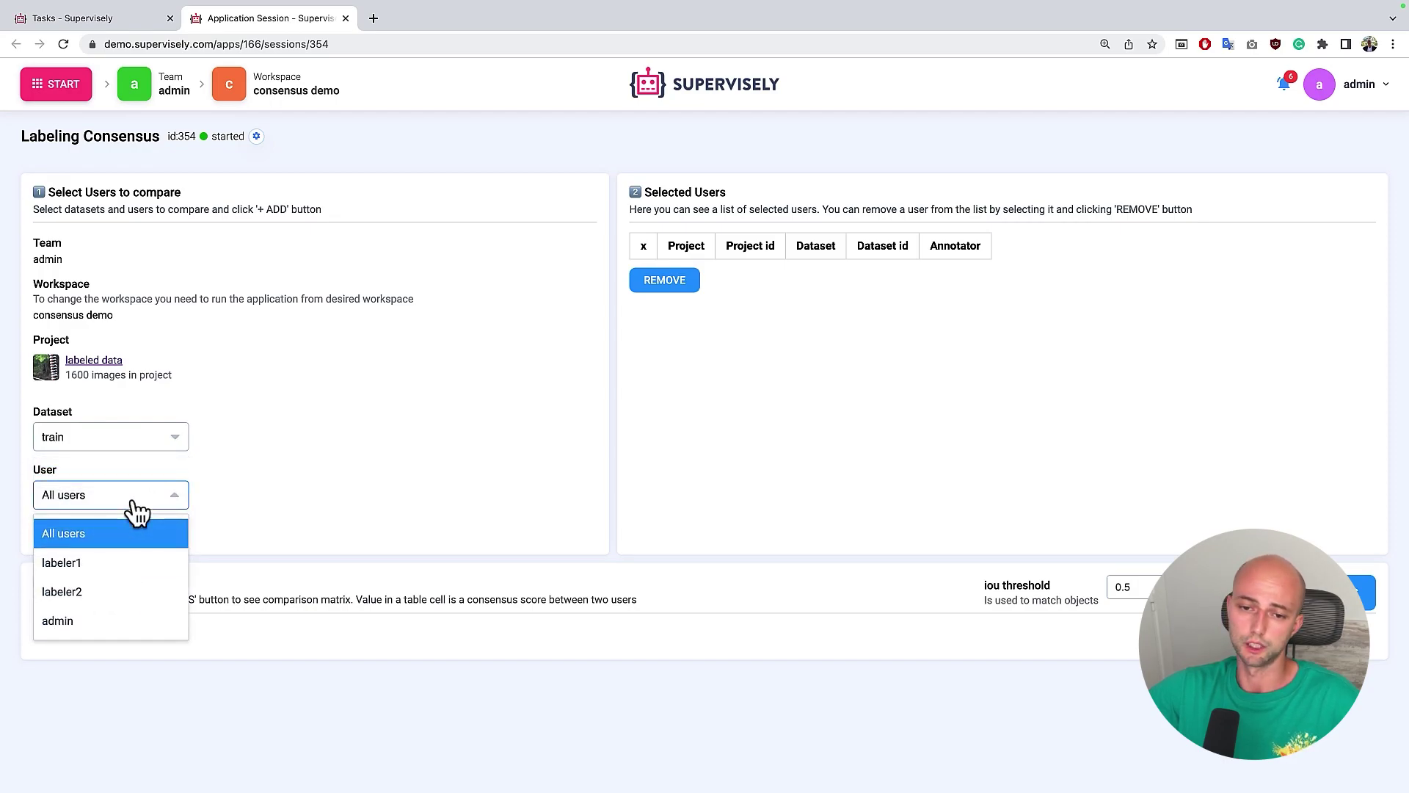
pyautogui.click(206, 486)
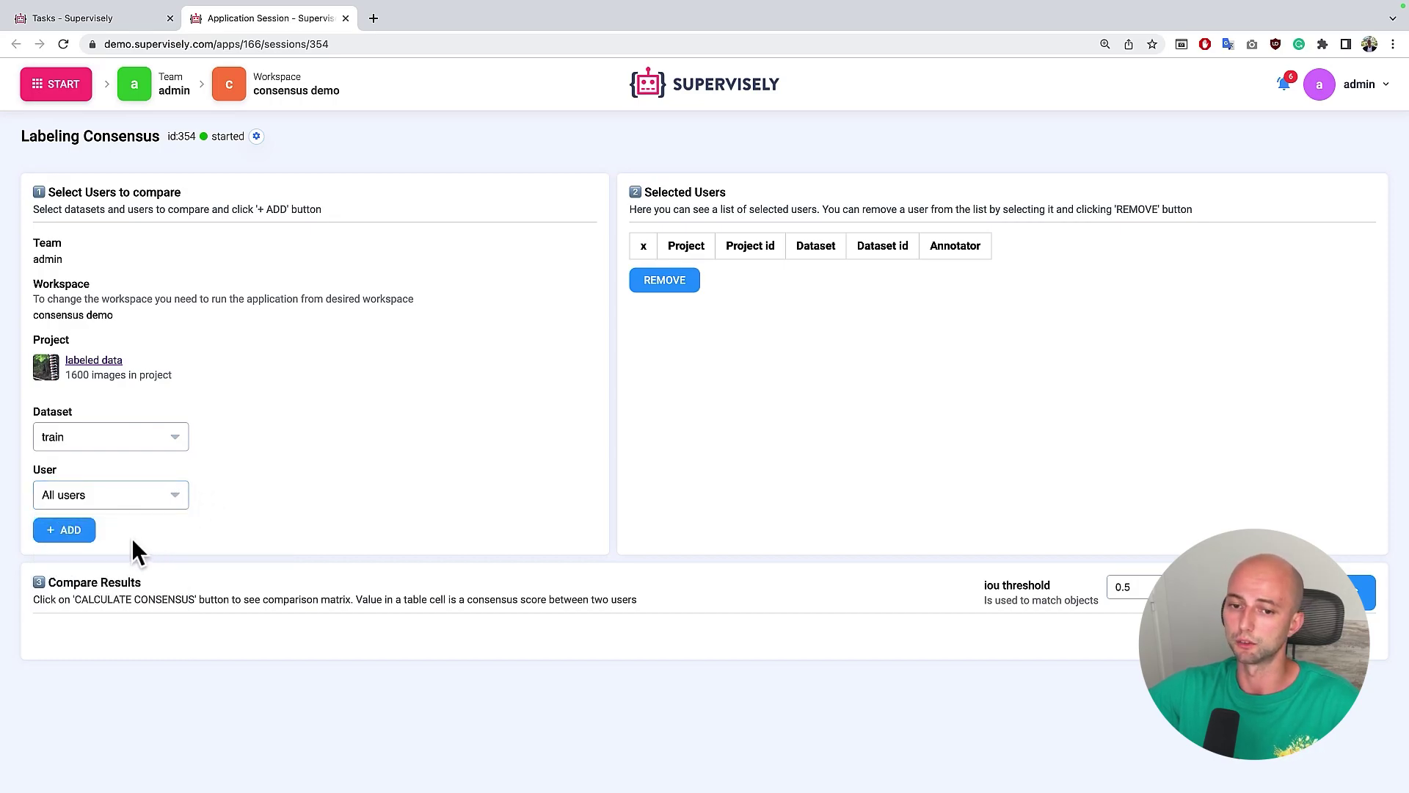
pyautogui.click(76, 539)
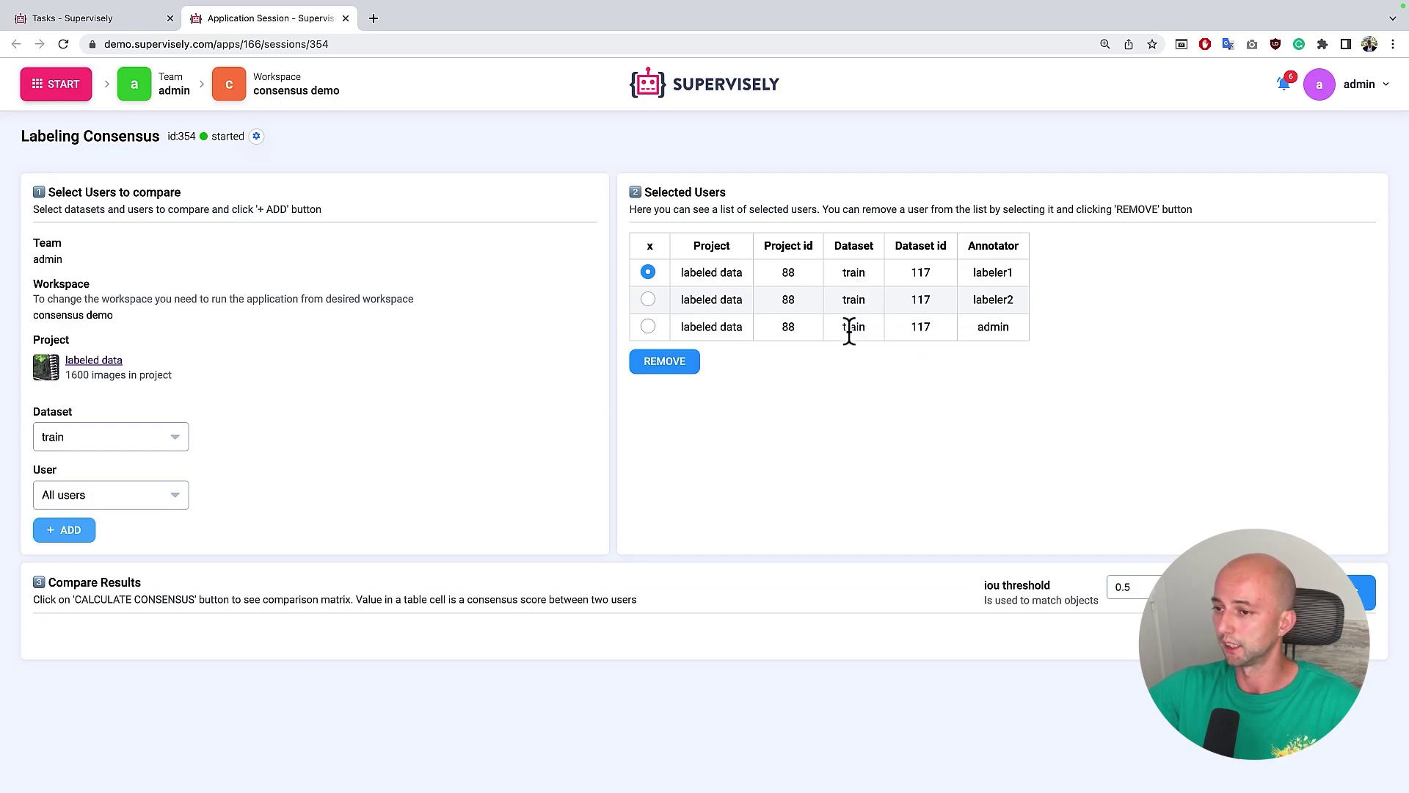
pyautogui.click(649, 301)
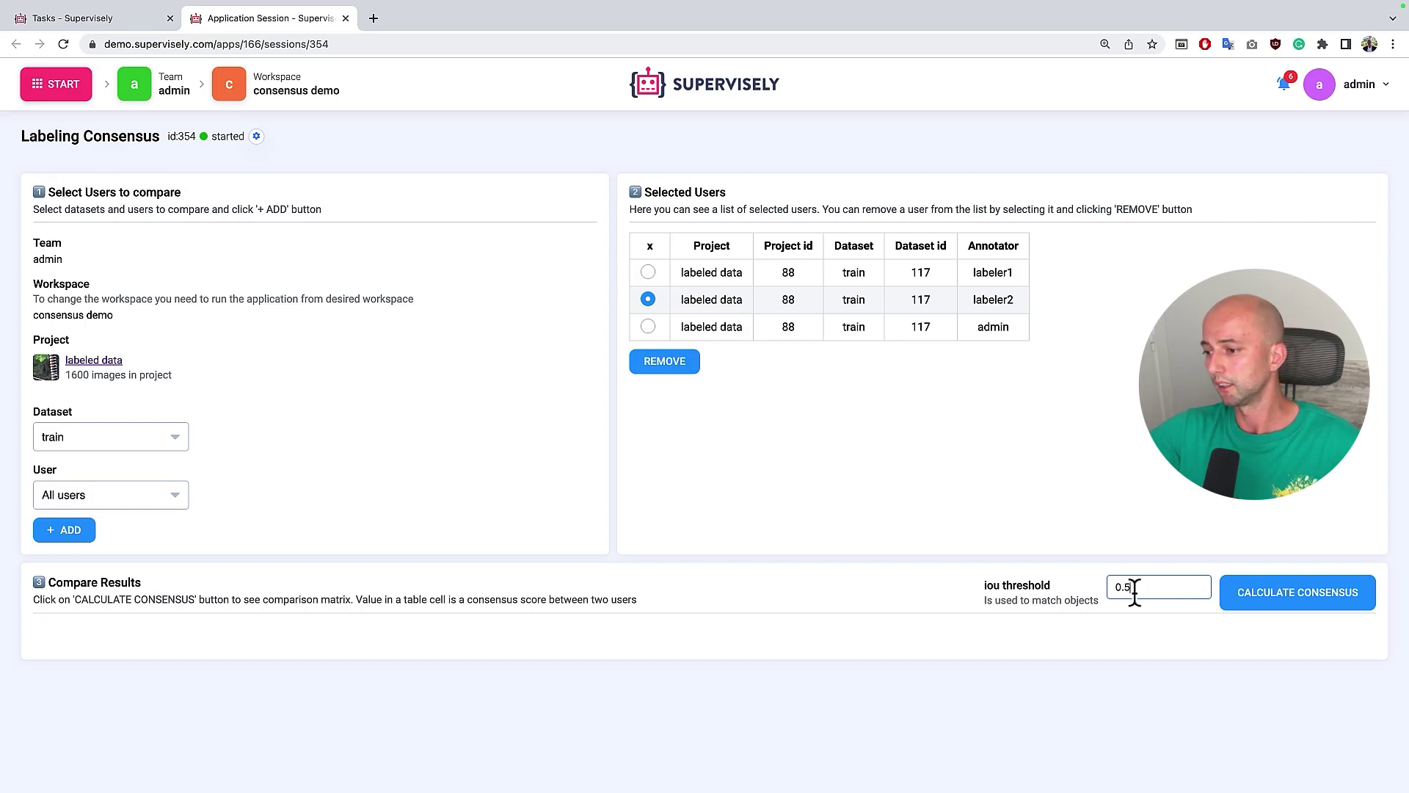
# Calculate consensus, yielding pairwise scores 70.38, 79.71 and 63.28
pyautogui.click(1303, 601)
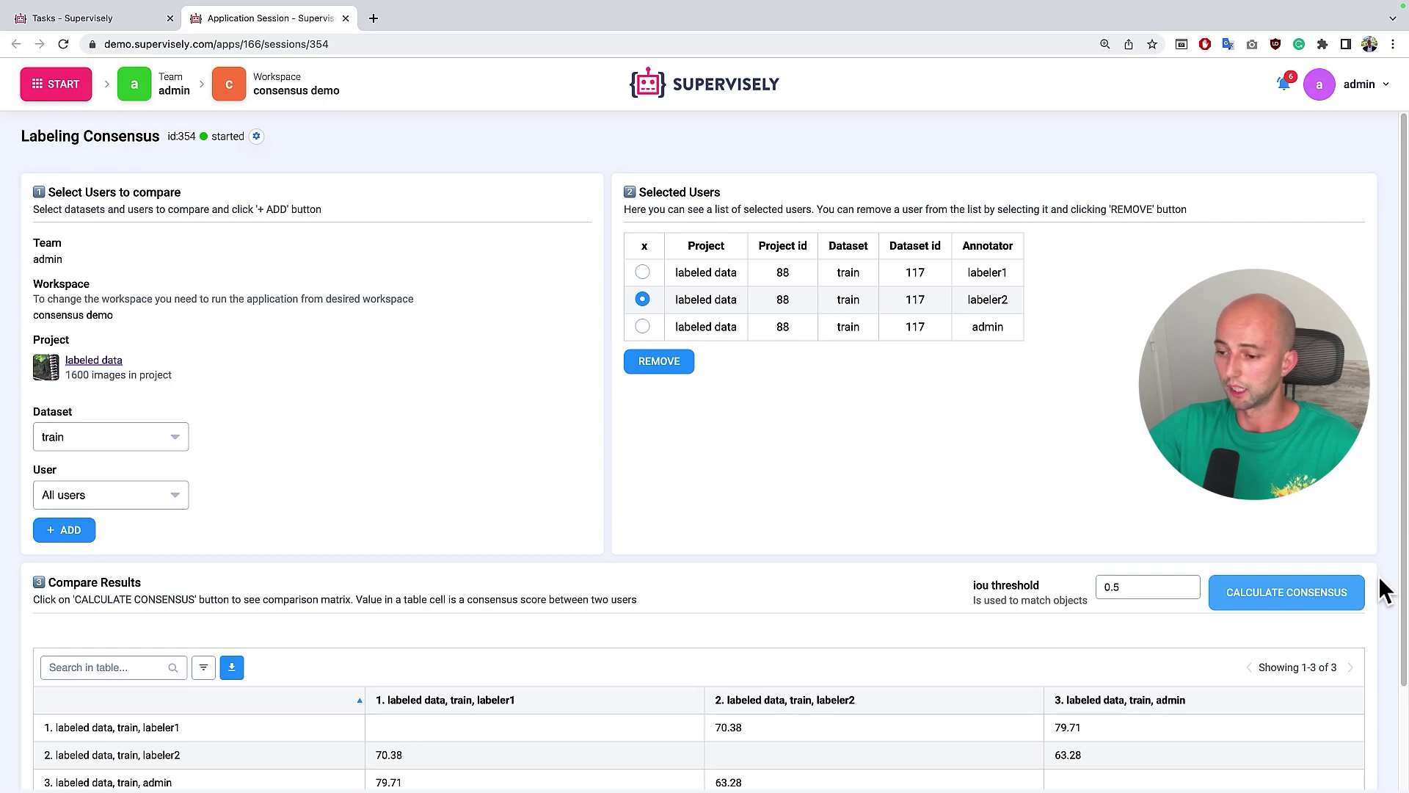
pyautogui.scroll(-2, 1379, 575)
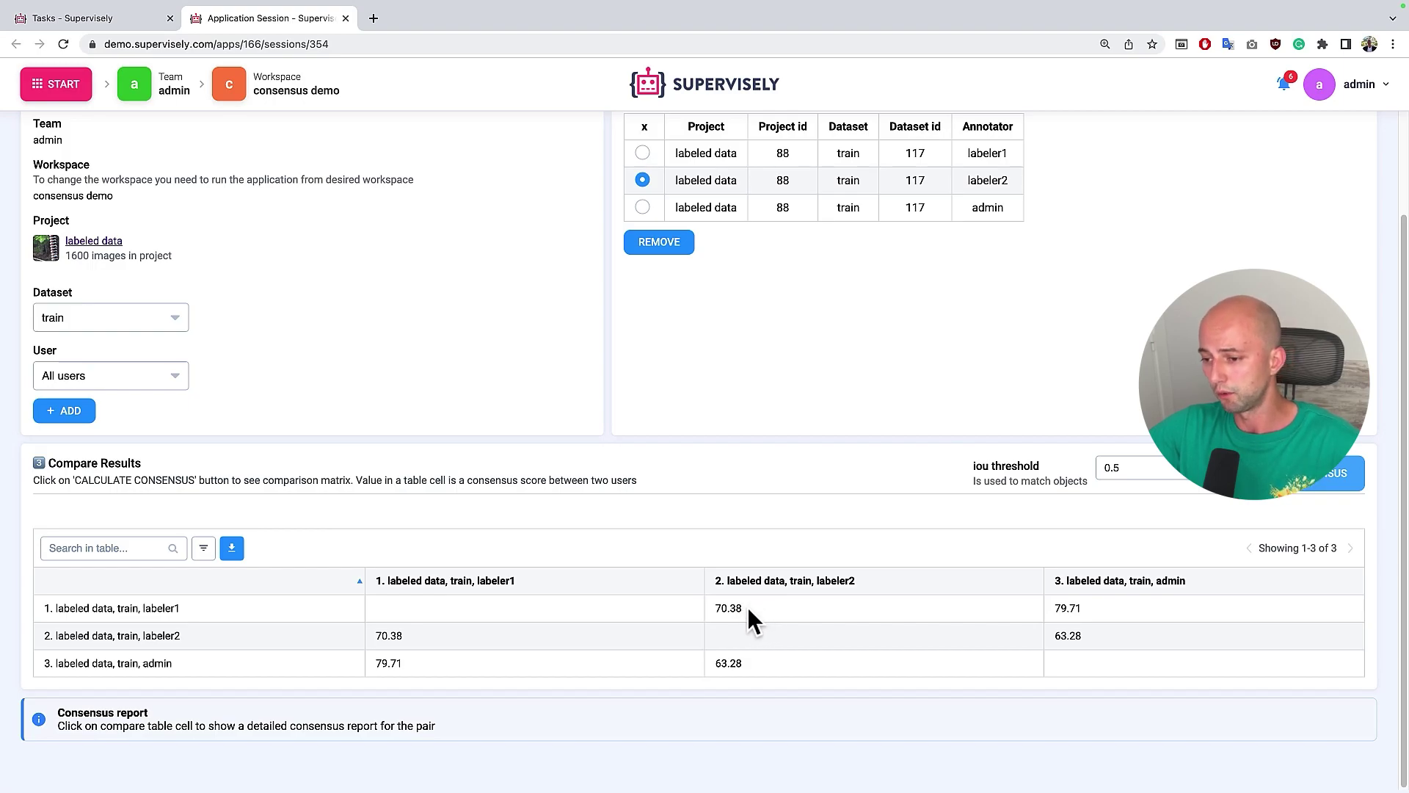
# Open the 70.38 labeler1-vs-labeler2 report and scroll down to the per-image results
pyautogui.click(747, 608)
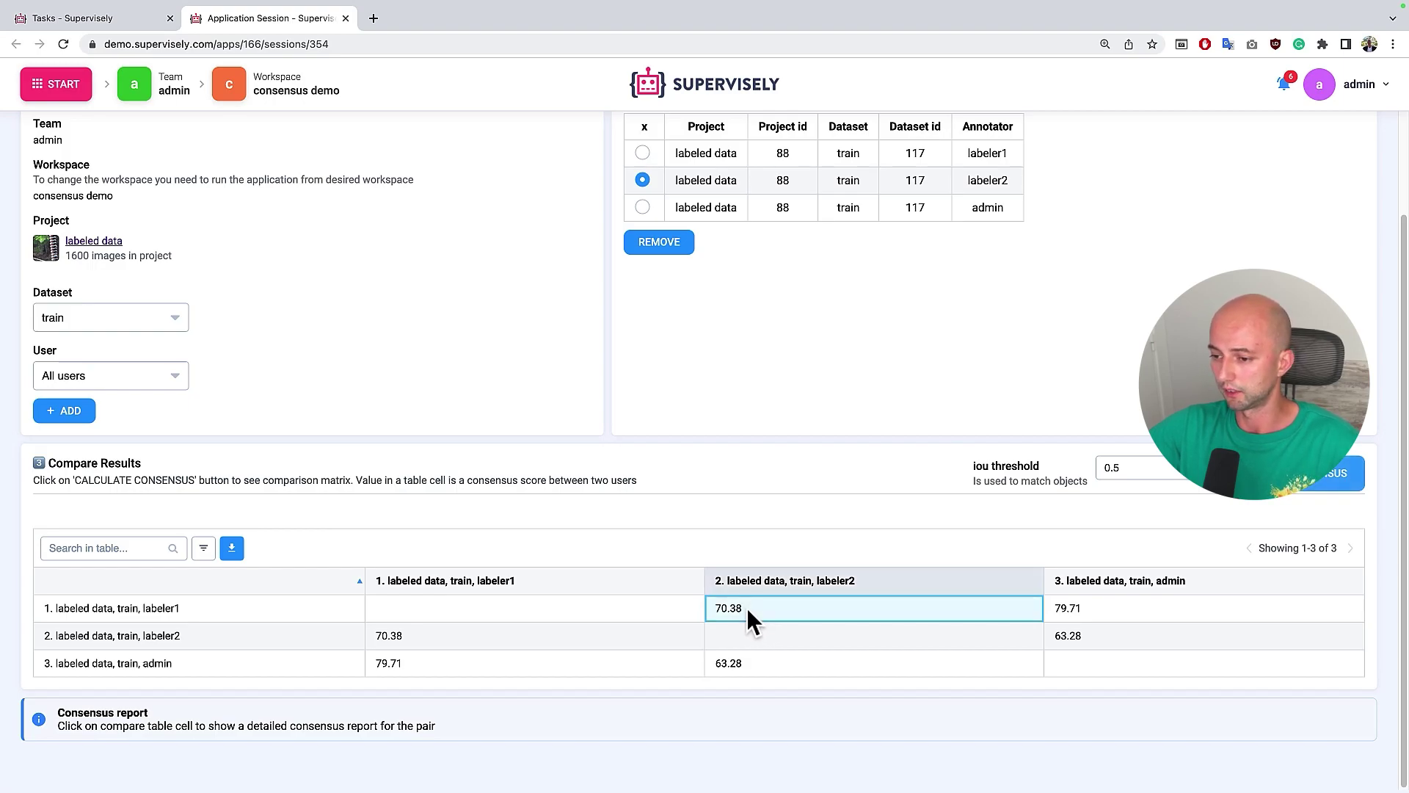
pyautogui.scroll(-3, 753, 654)
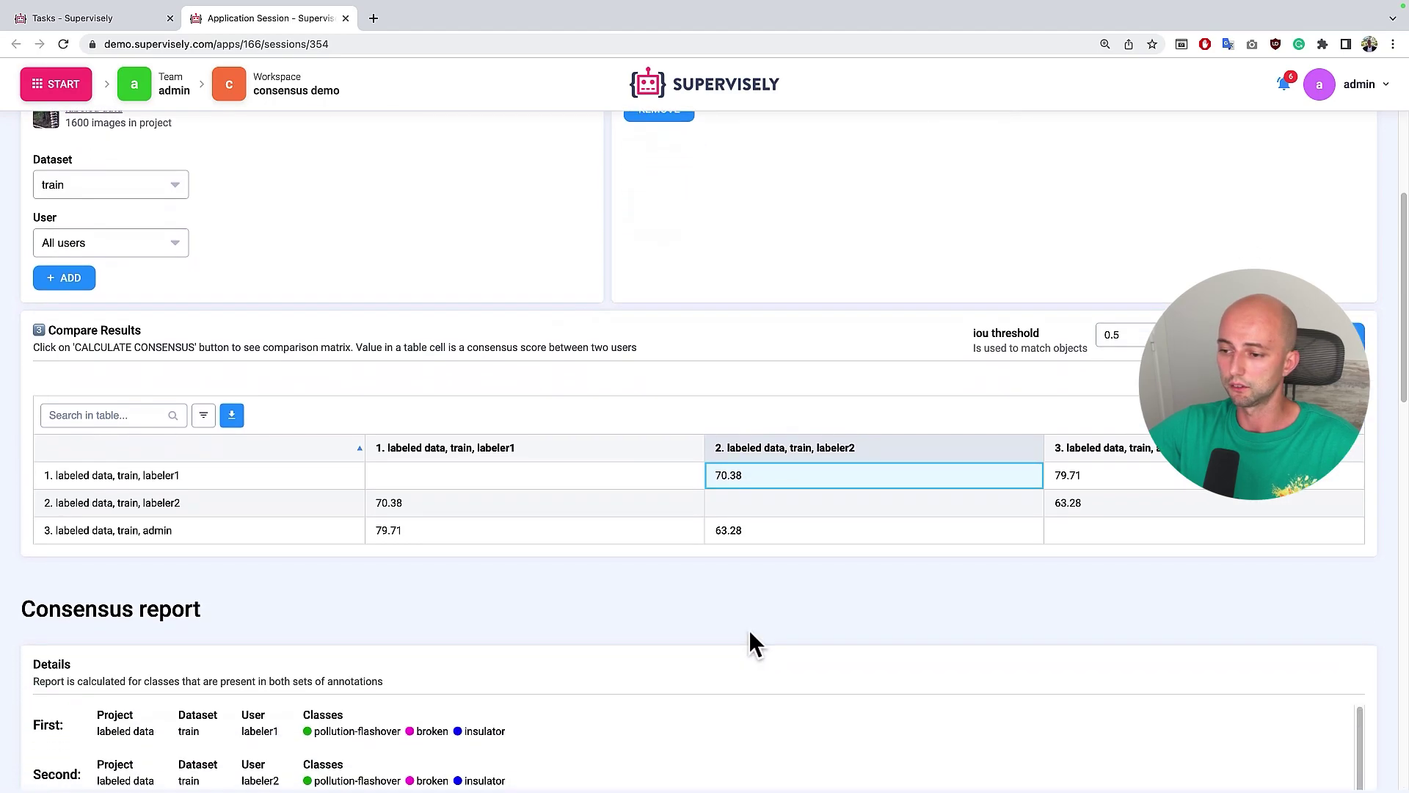
pyautogui.scroll(-3, 741, 594)
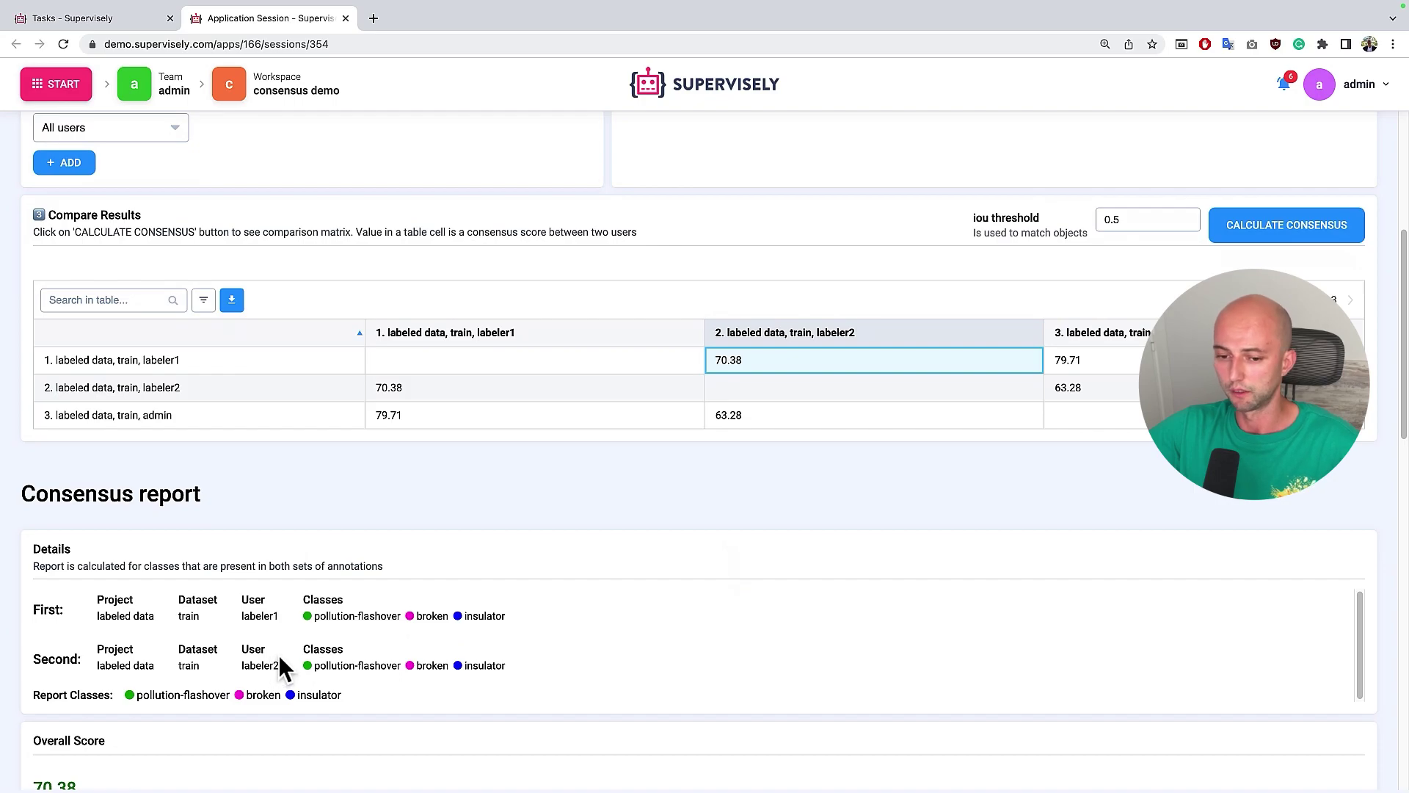
pyautogui.scroll(-5, 309, 654)
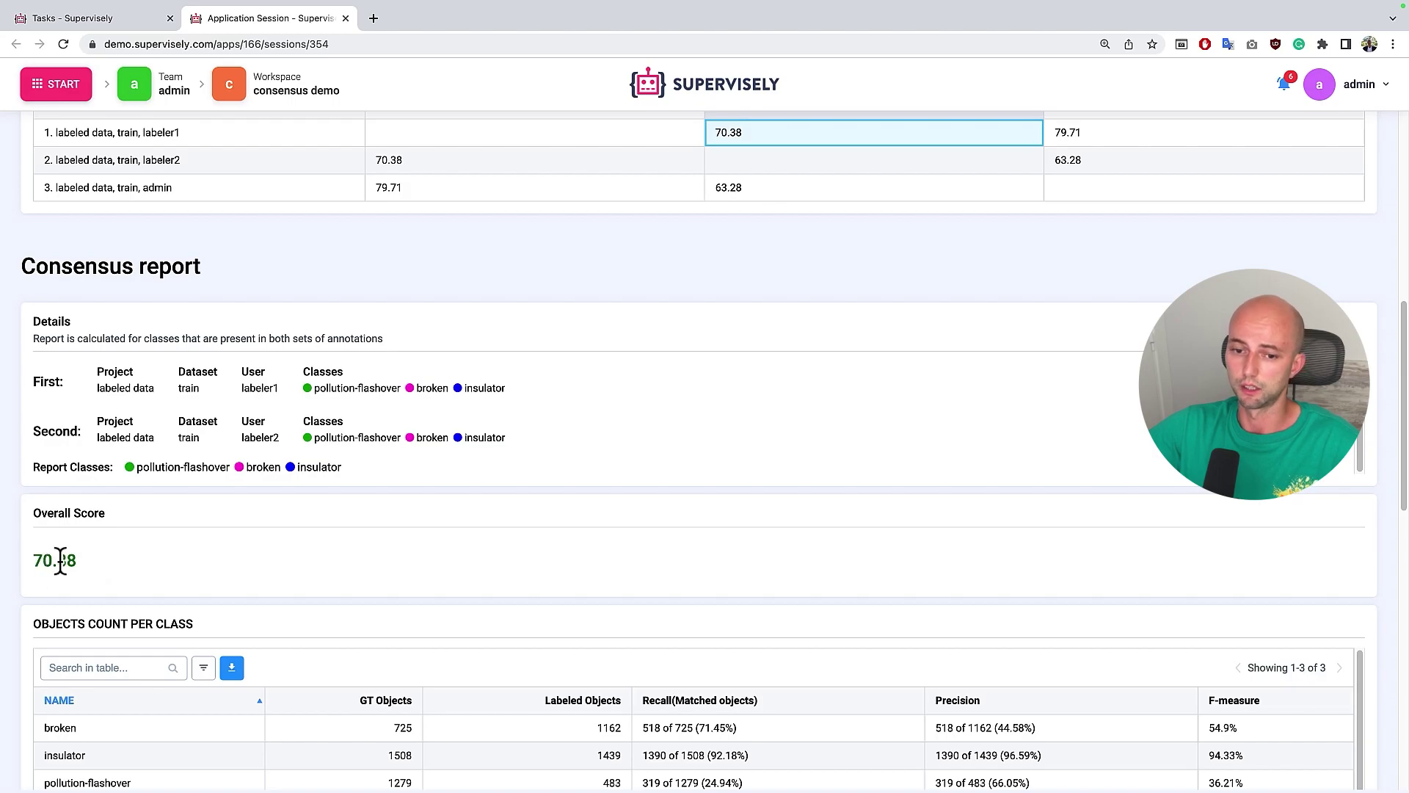
pyautogui.scroll(-6, 86, 569)
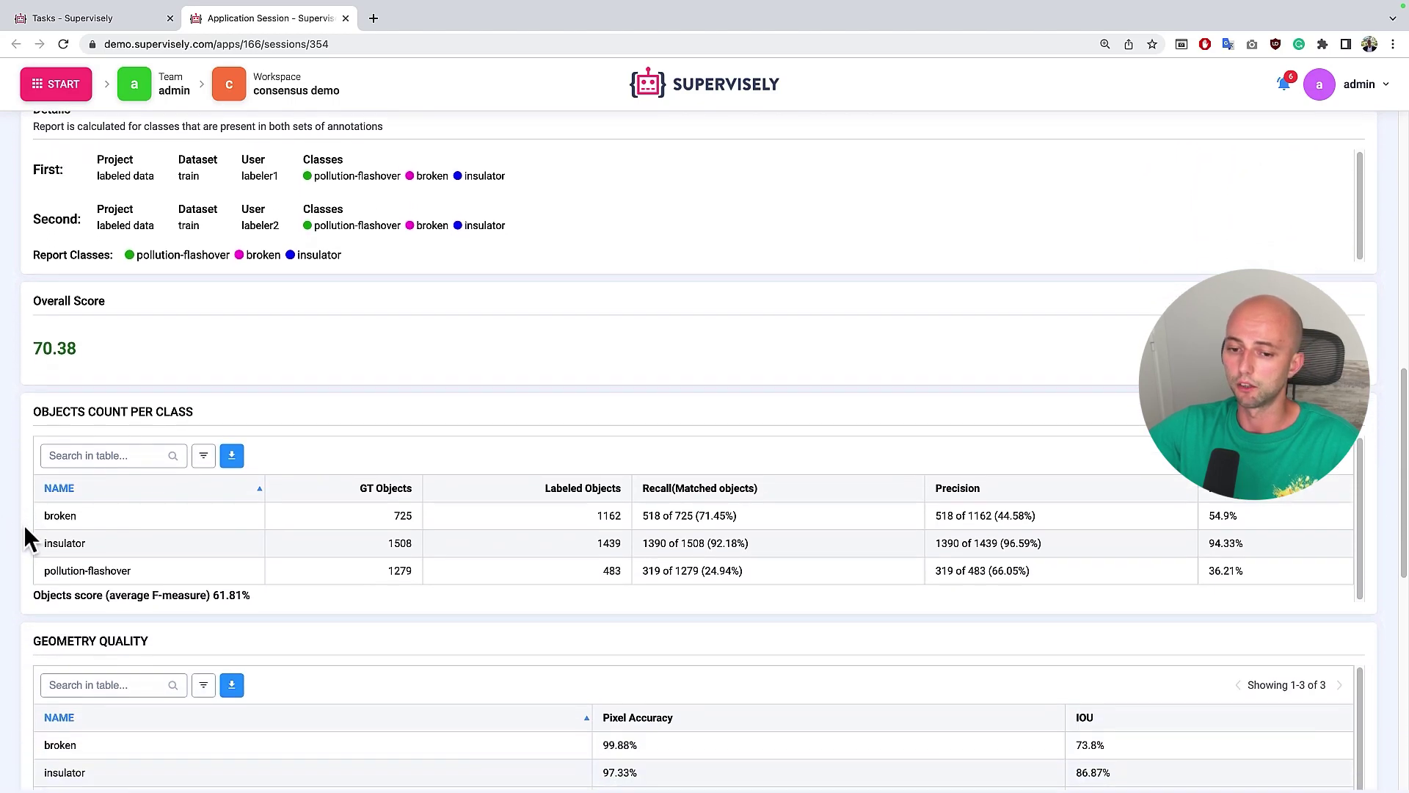
pyautogui.scroll(3, 16, 517)
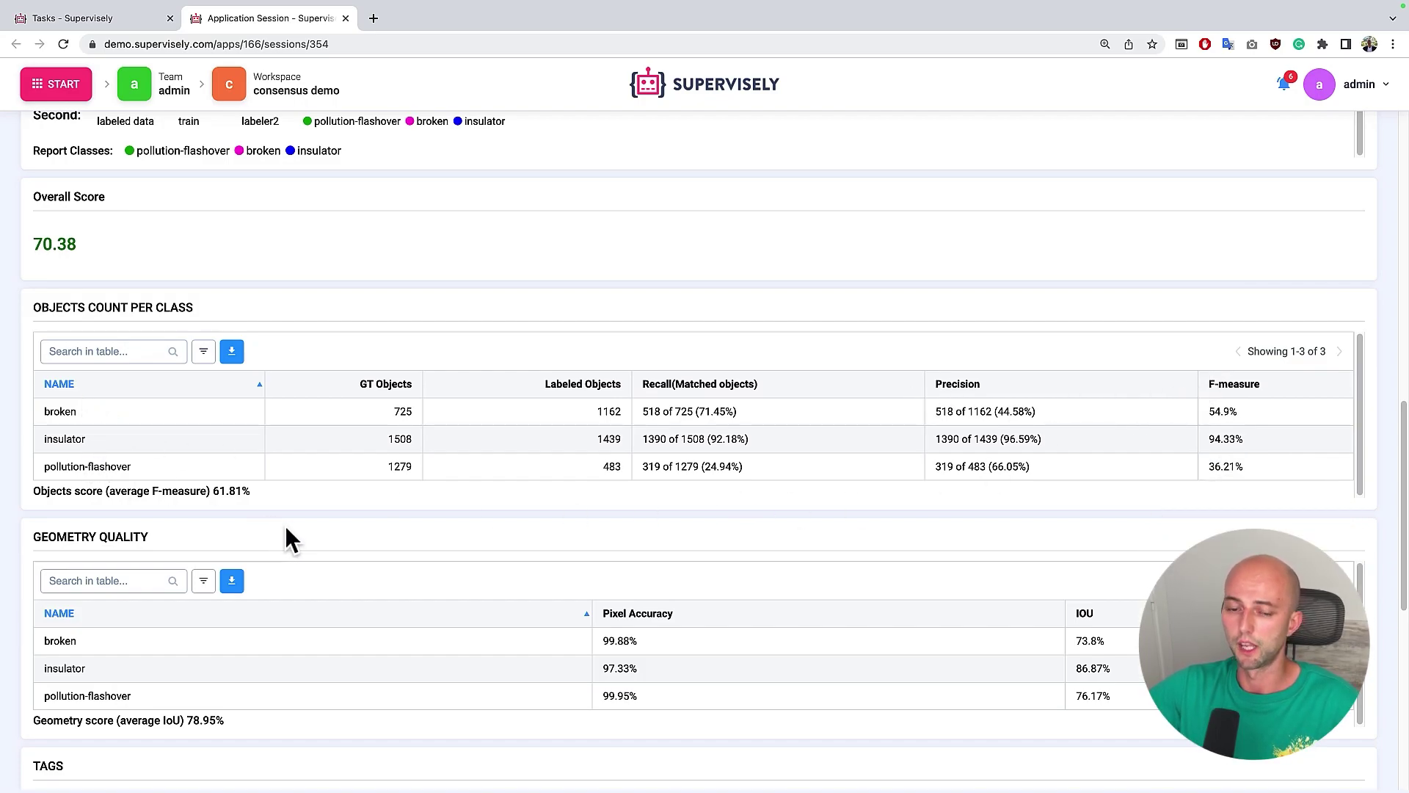
pyautogui.scroll(-3, 286, 529)
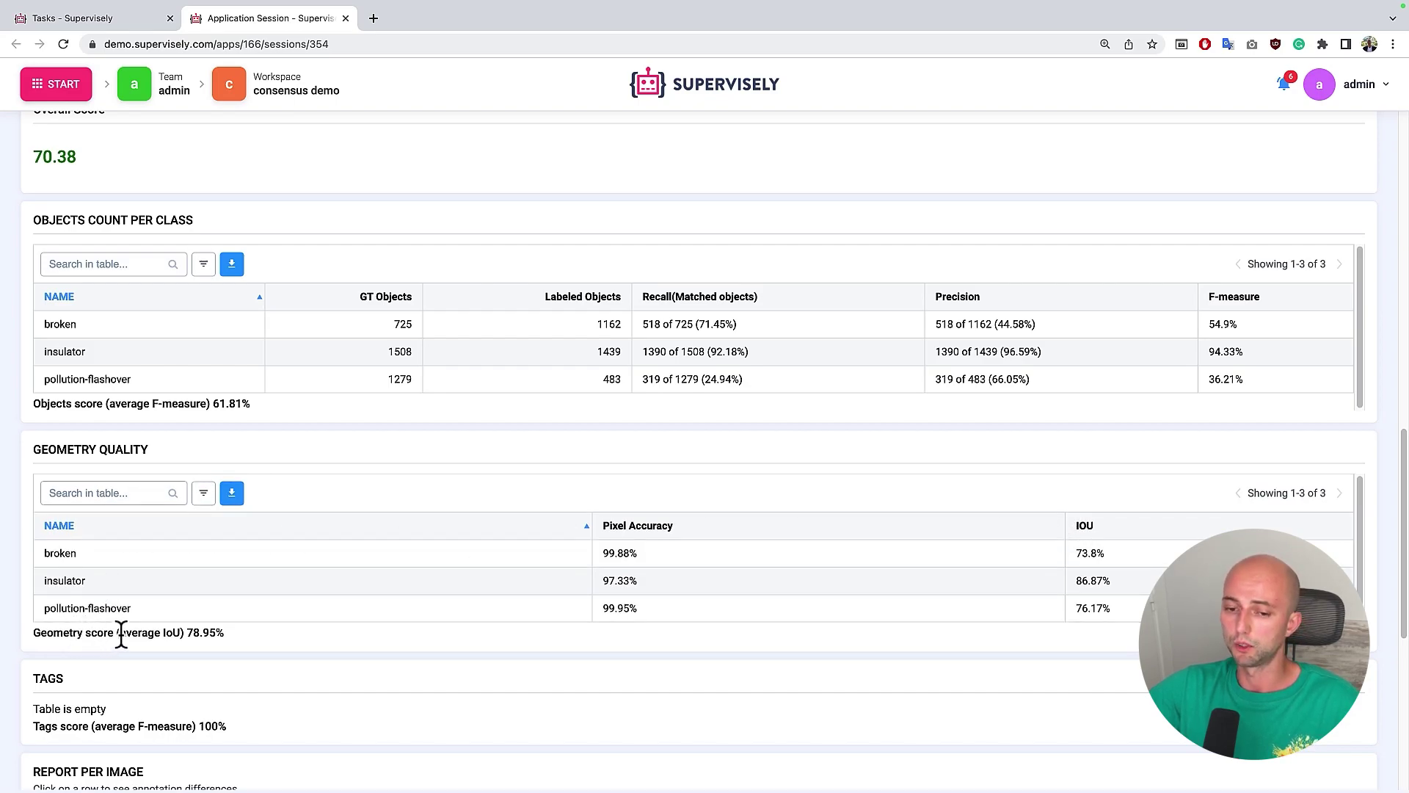
pyautogui.scroll(-3, 172, 637)
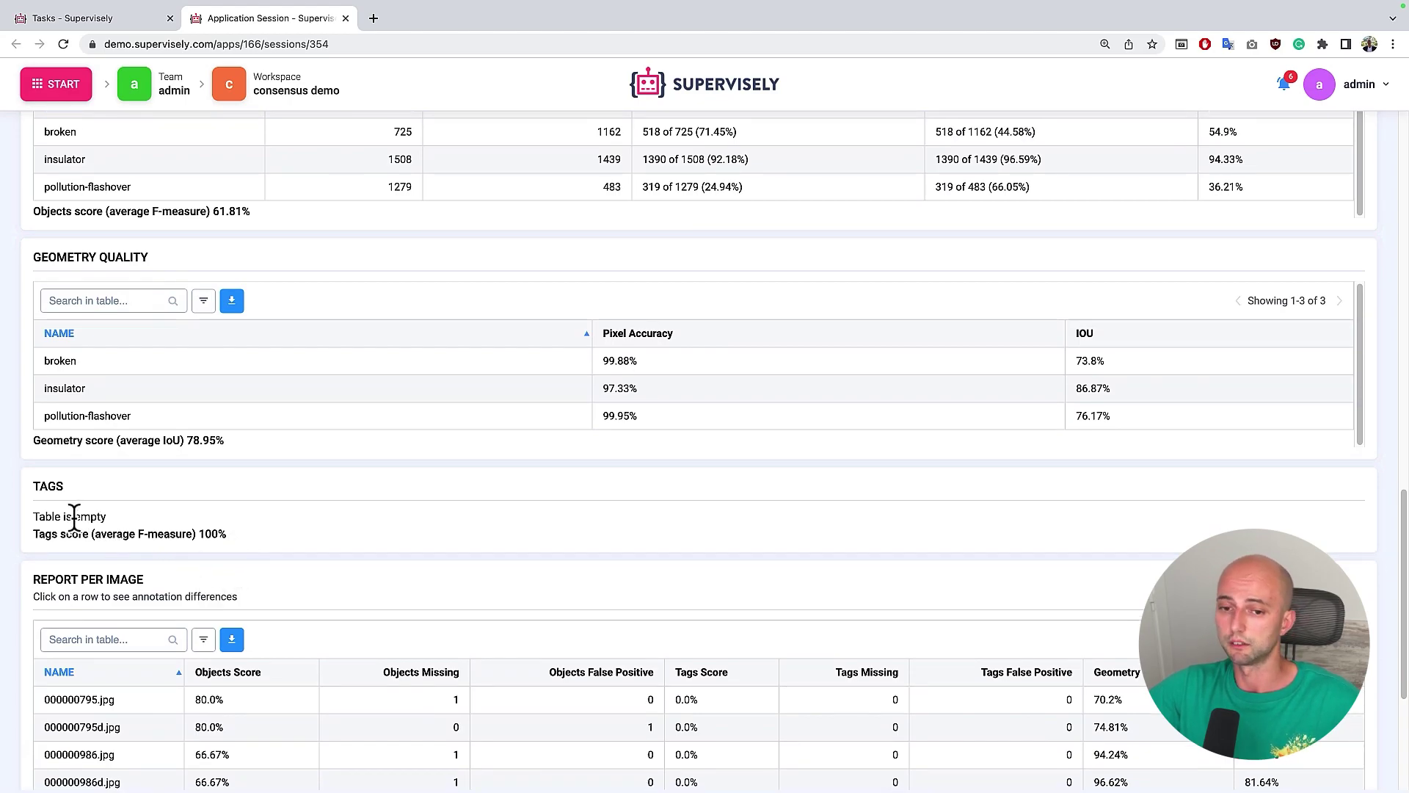
pyautogui.scroll(-1, 92, 516)
pyautogui.scroll(-2, 92, 518)
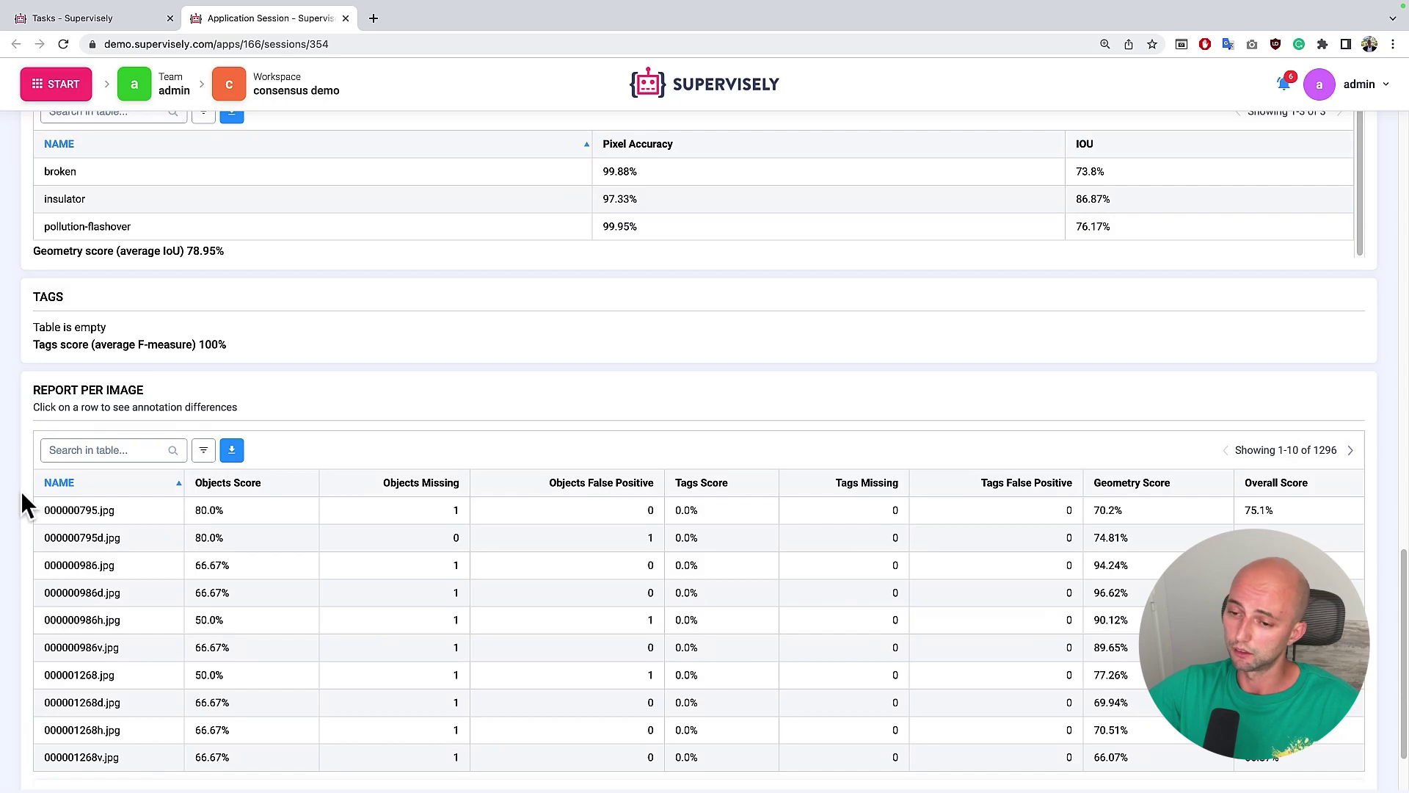
pyautogui.scroll(-1, 18, 493)
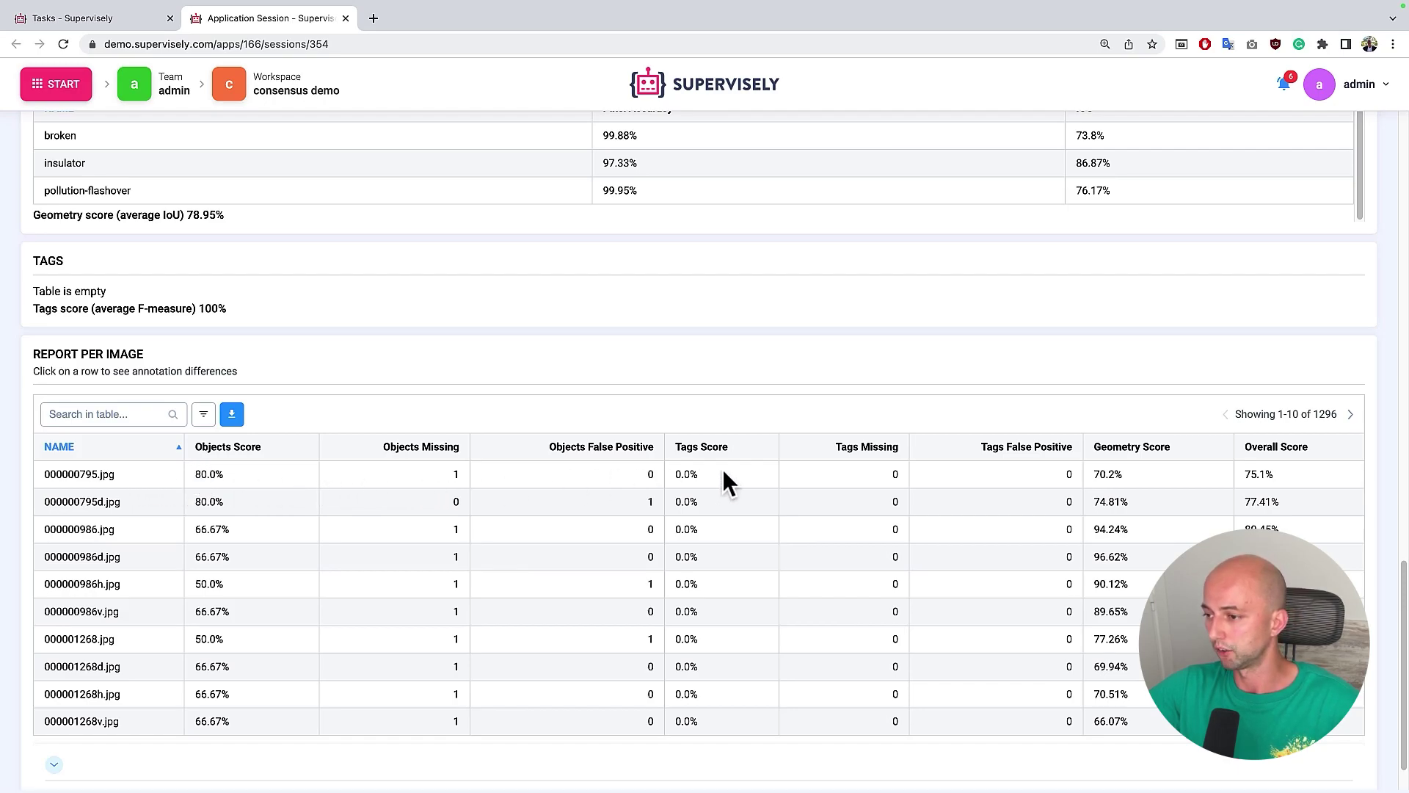
# Show the labeler1/labeler2 annotations and difference view for 000000795d.jpg
pyautogui.click(1148, 498)
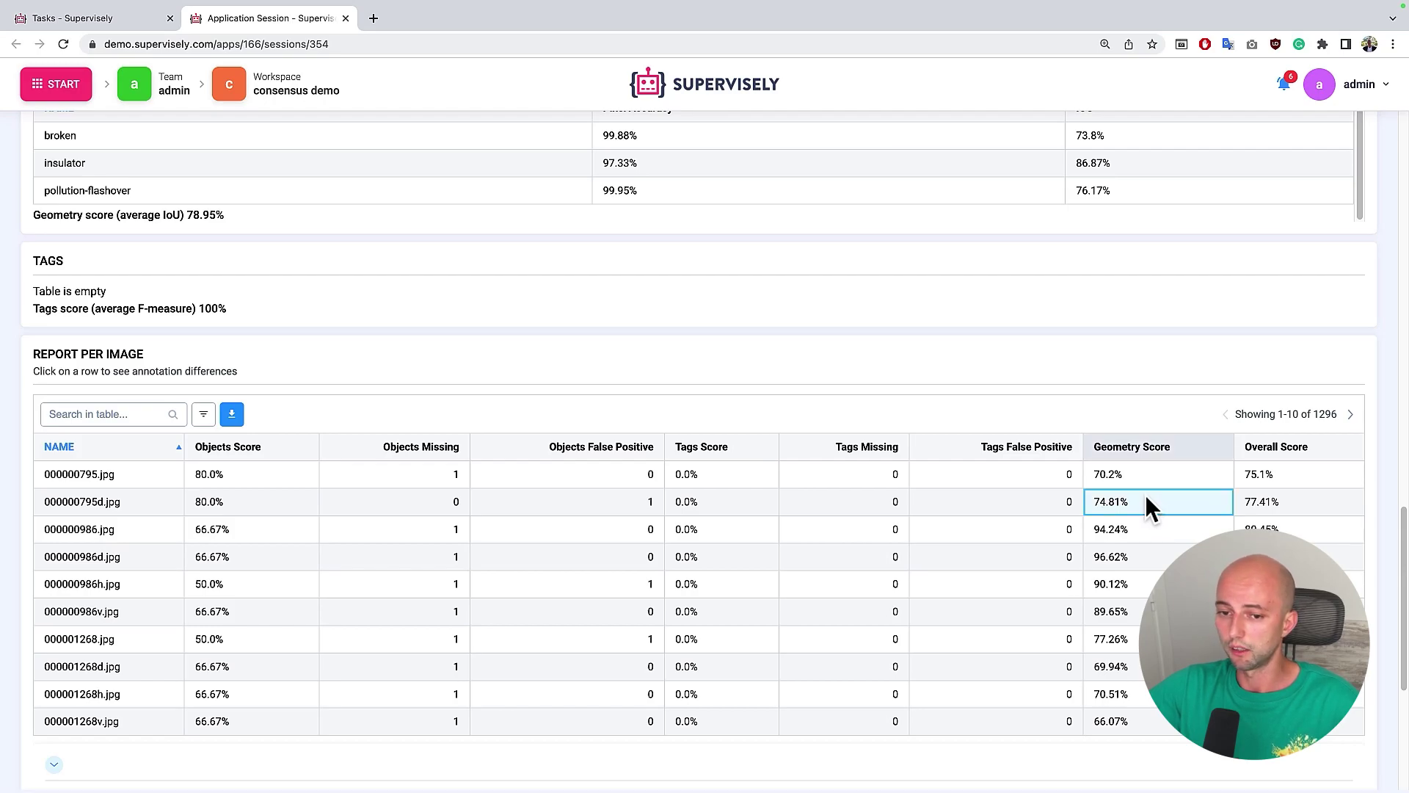
pyautogui.scroll(-4, 1388, 512)
pyautogui.scroll(-1, 1387, 513)
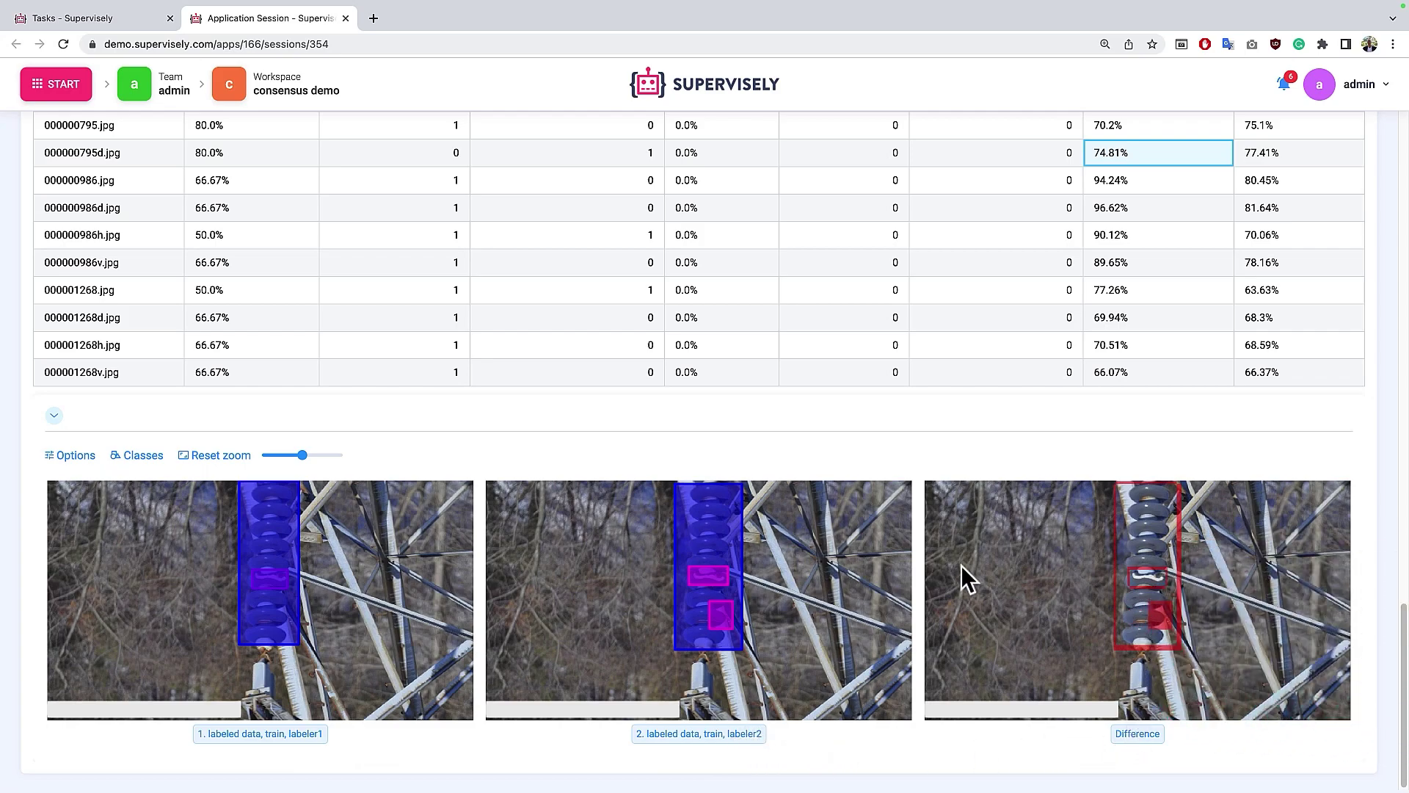
# Turn on Sync views and Enable zoom, and turn off Fill rectangle
pyautogui.click(83, 461)
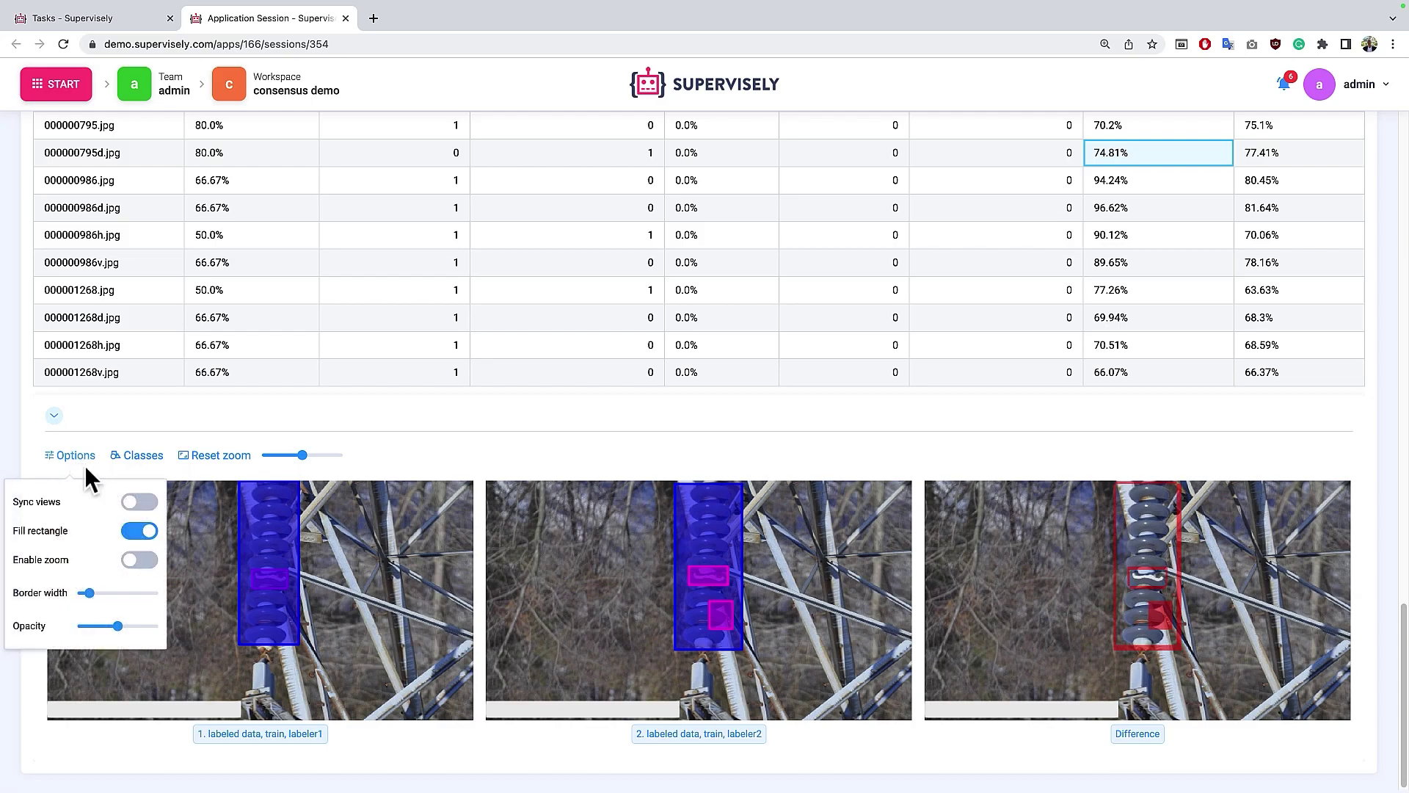
pyautogui.click(149, 500)
pyautogui.click(149, 503)
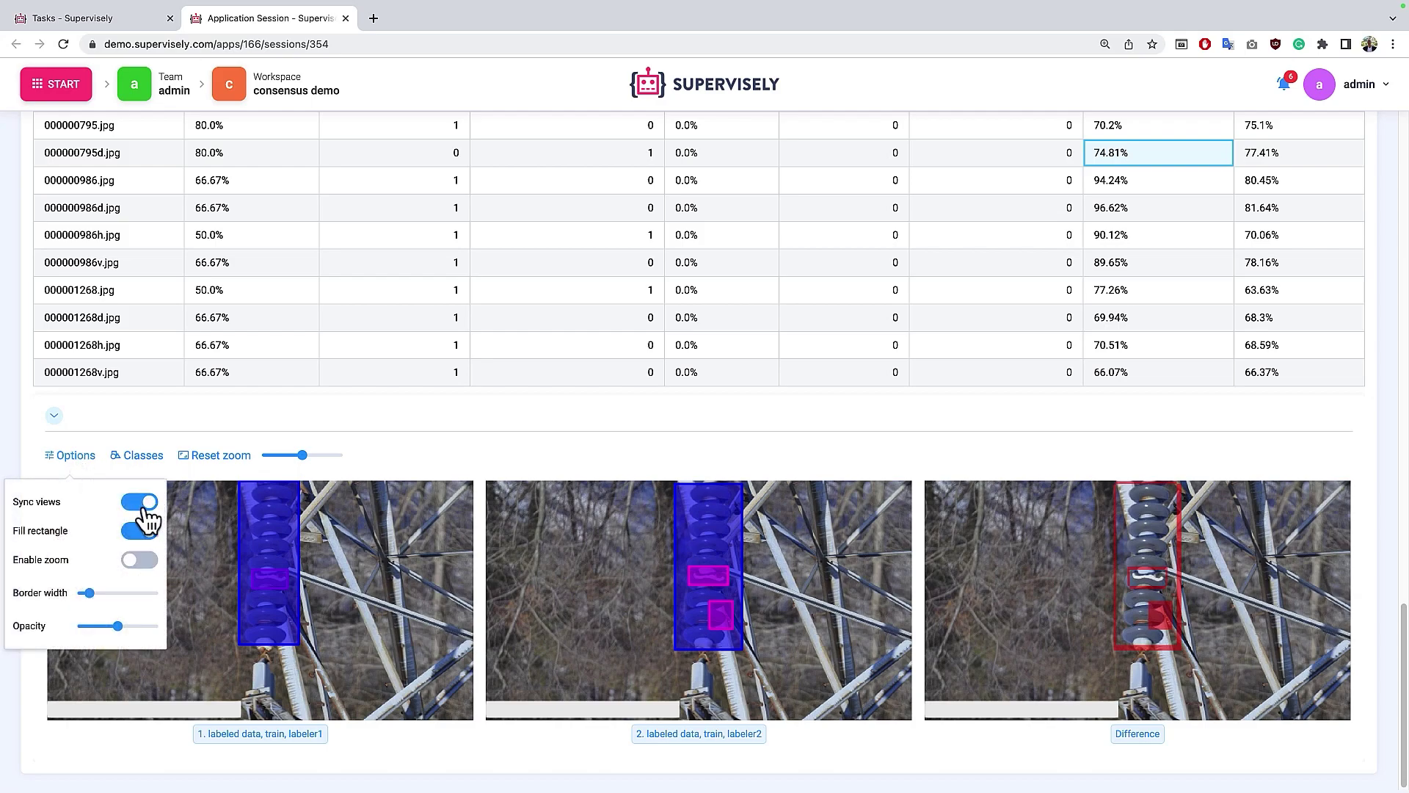
pyautogui.click(145, 562)
pyautogui.click(138, 533)
pyautogui.click(371, 452)
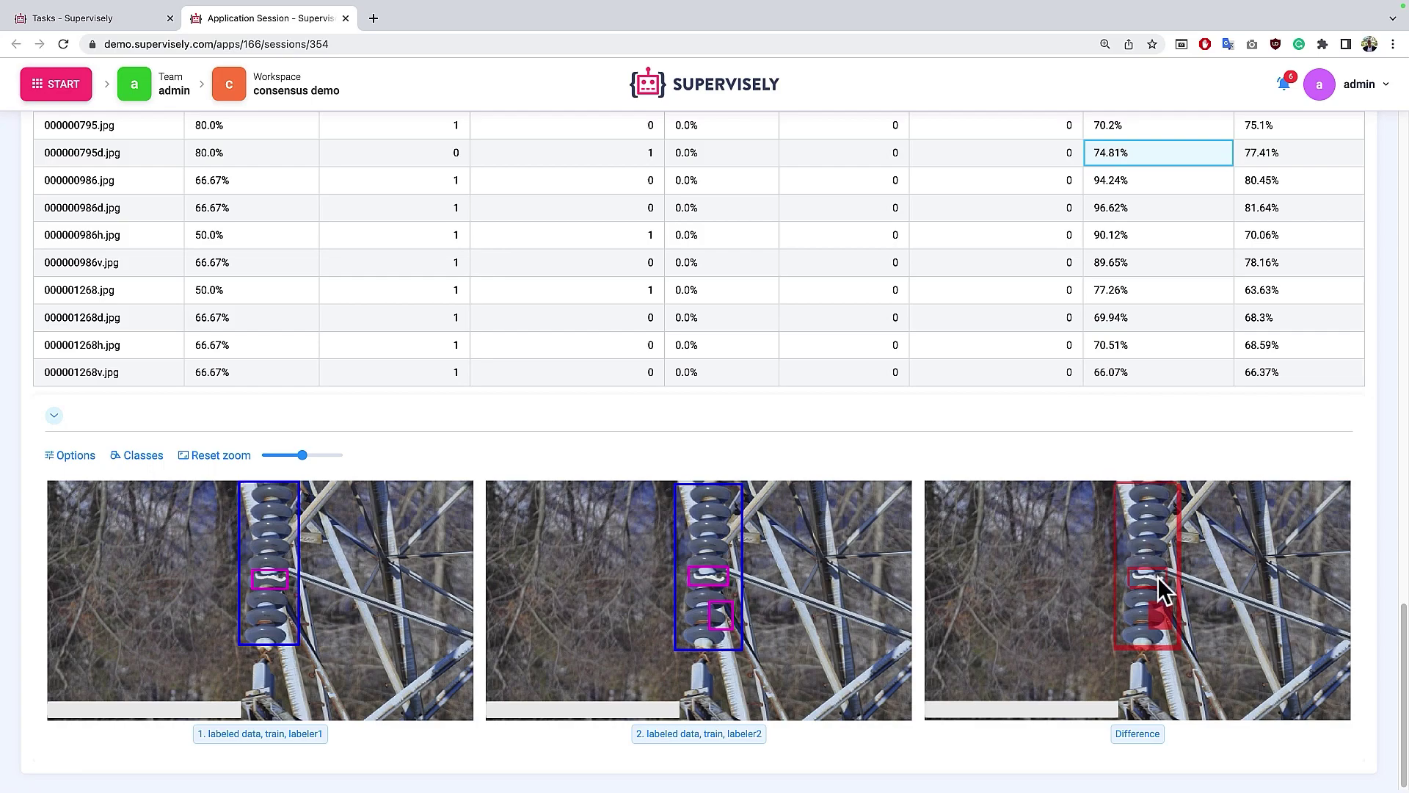
# Zoom and pan the synced views up along the insulator
pyautogui.scroll(6, 1157, 577)
pyautogui.moveTo(1152, 605); pyautogui.dragTo(1152, 558)
pyautogui.moveTo(1183, 646); pyautogui.dragTo(1179, 580)
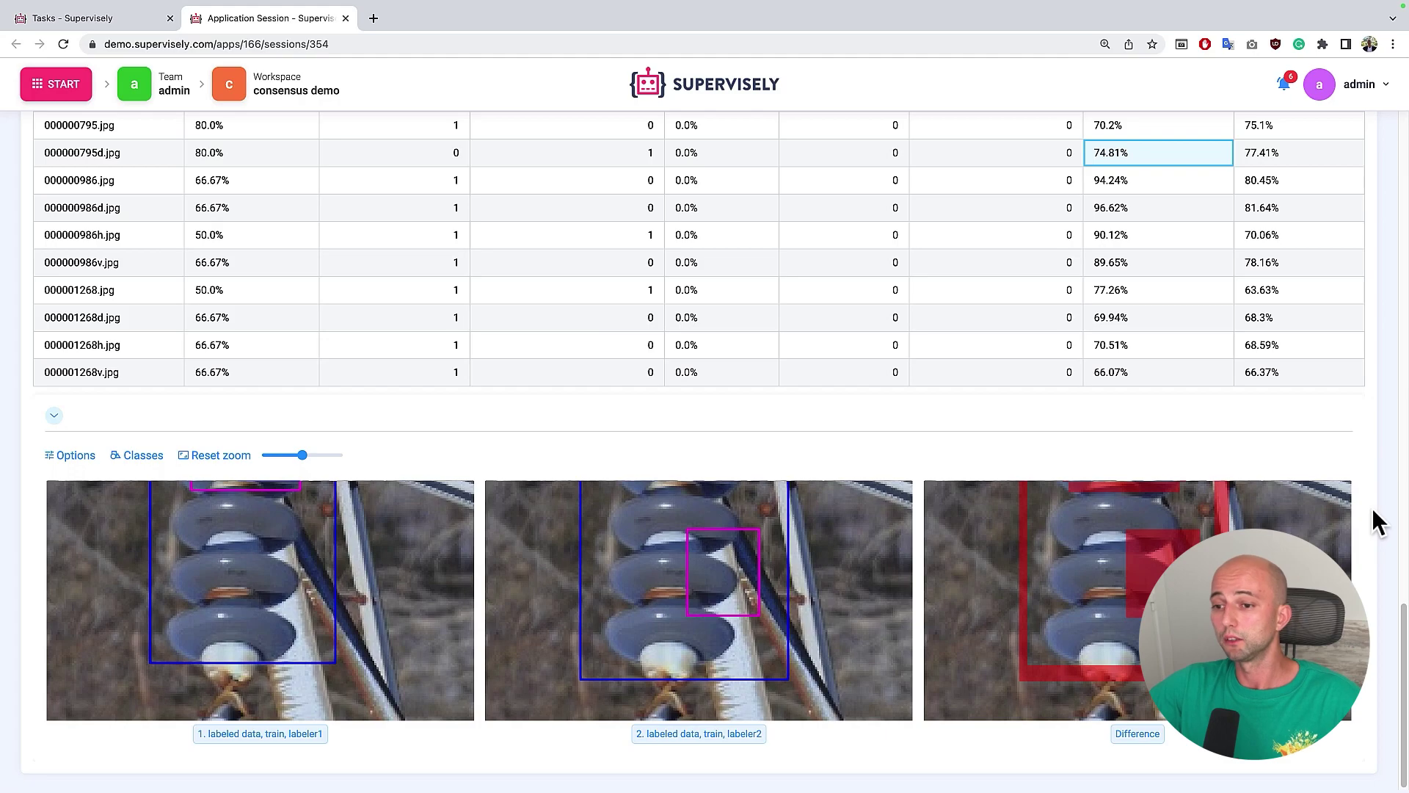
# Stop Labeling Consensus session #354 and confirm the stop
pyautogui.scroll(20, 1372, 508)
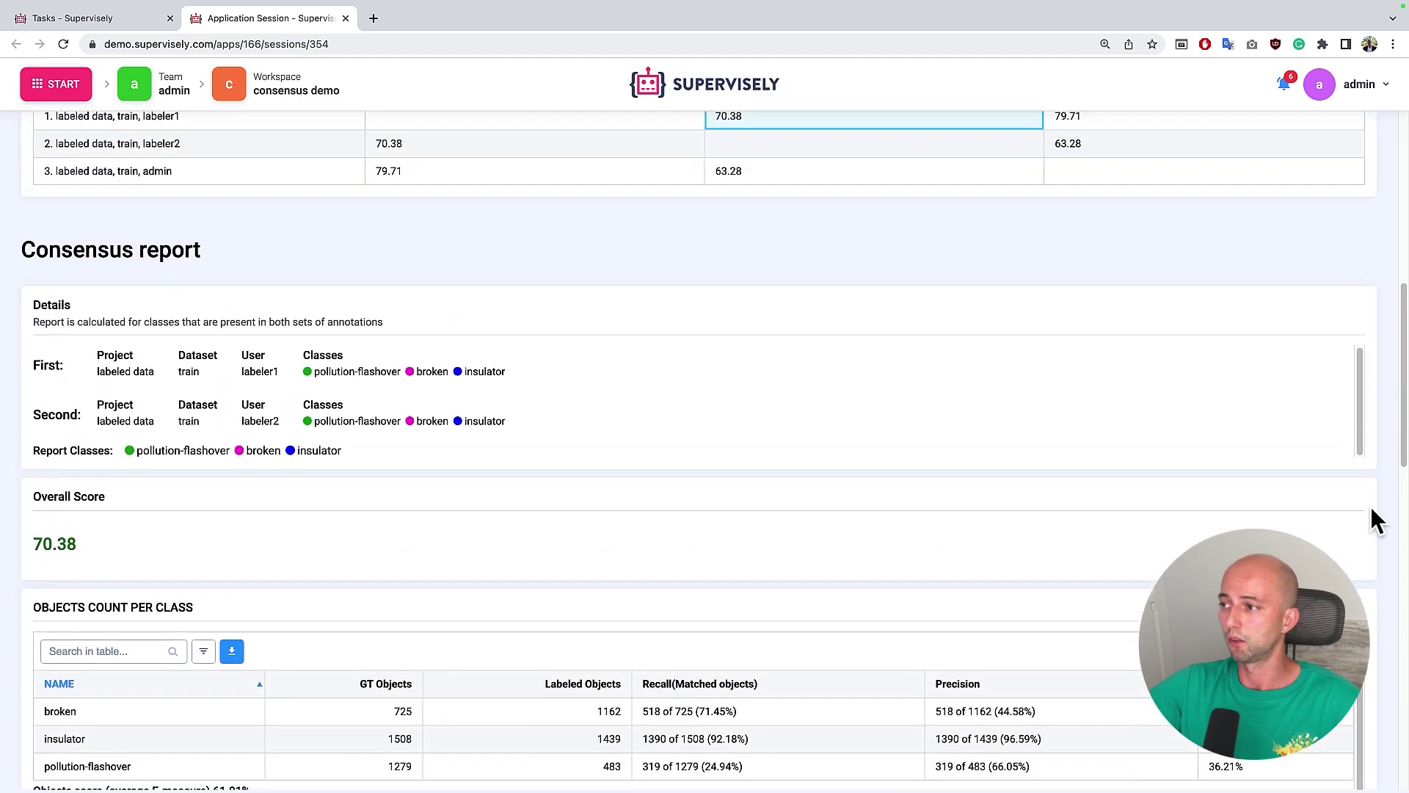
pyautogui.scroll(3, 1372, 508)
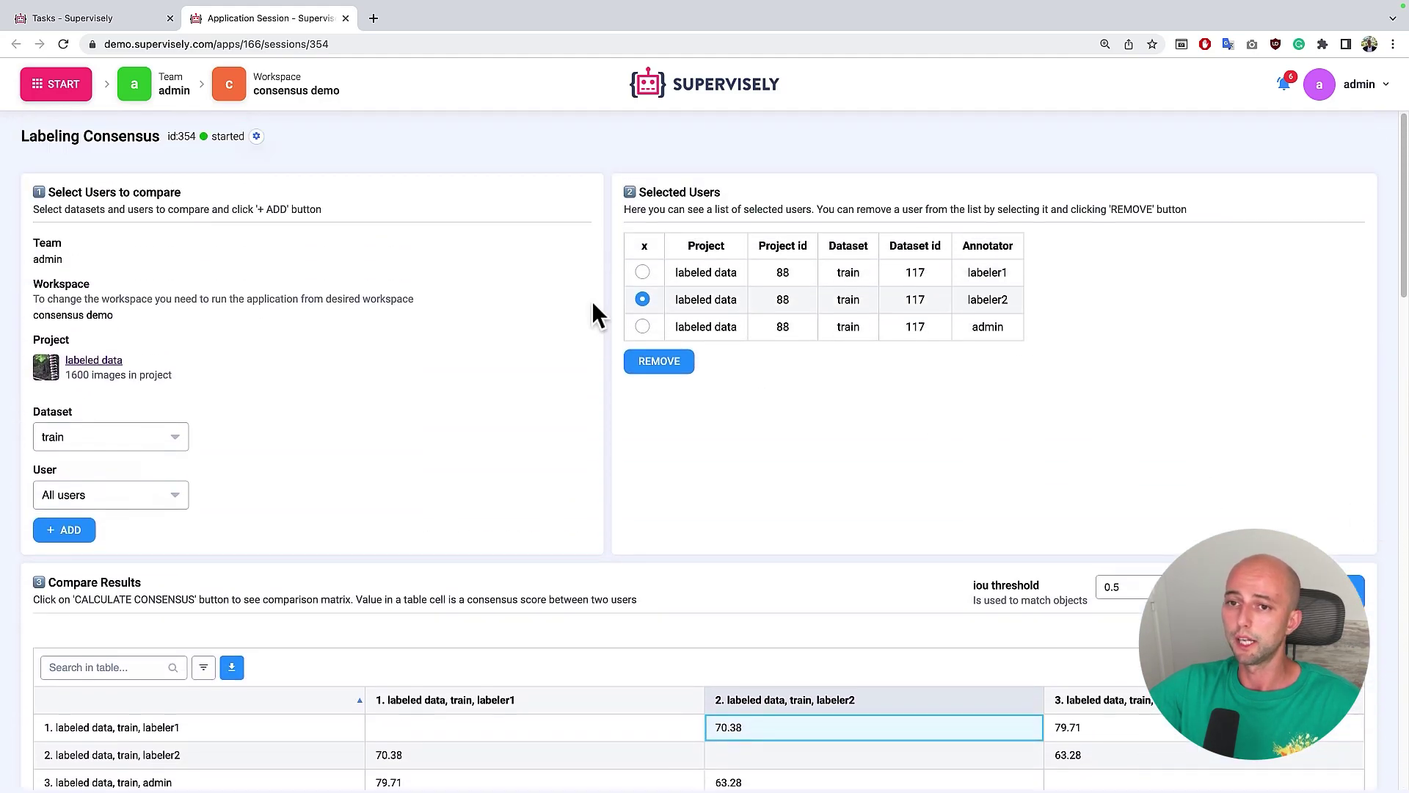
pyautogui.click(257, 140)
pyautogui.click(385, 462)
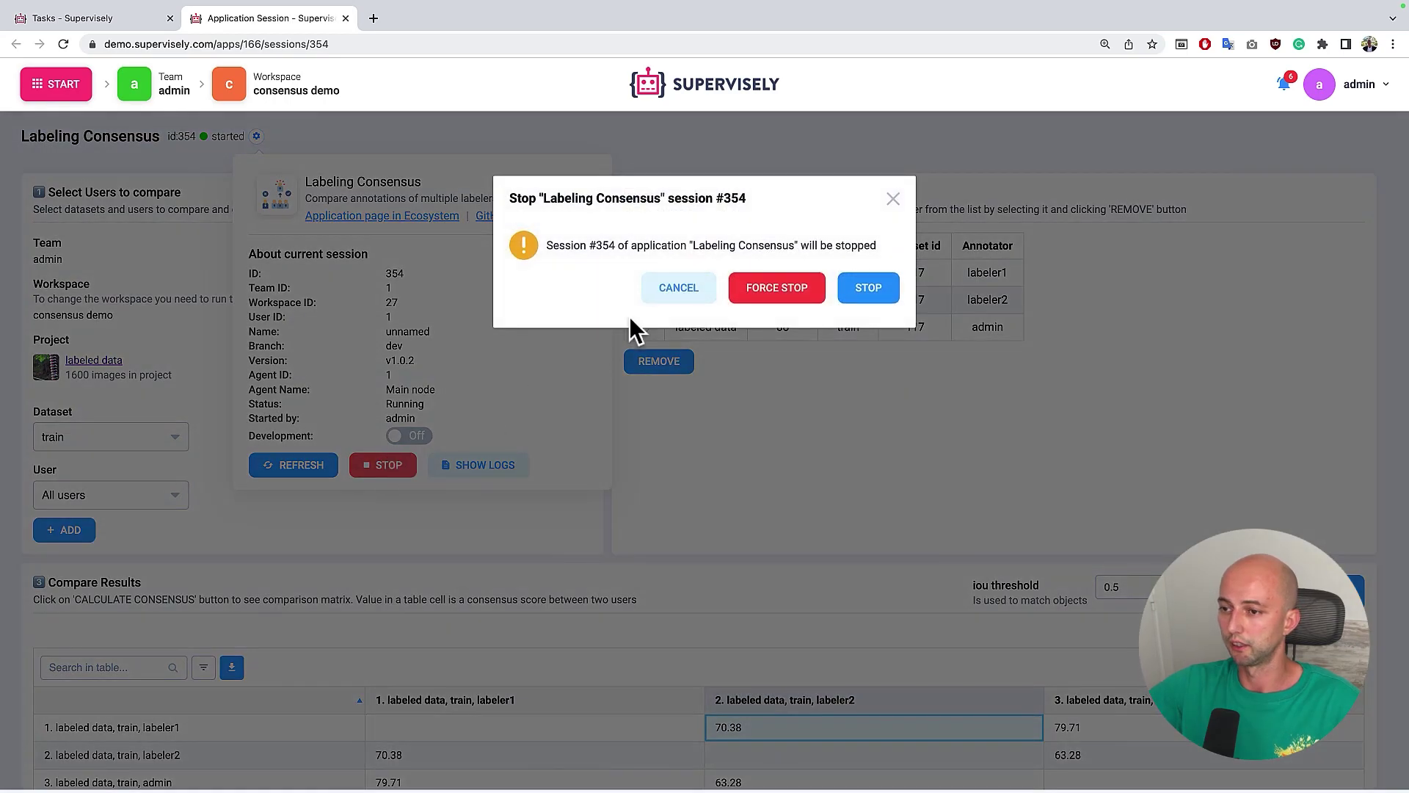
pyautogui.click(866, 288)
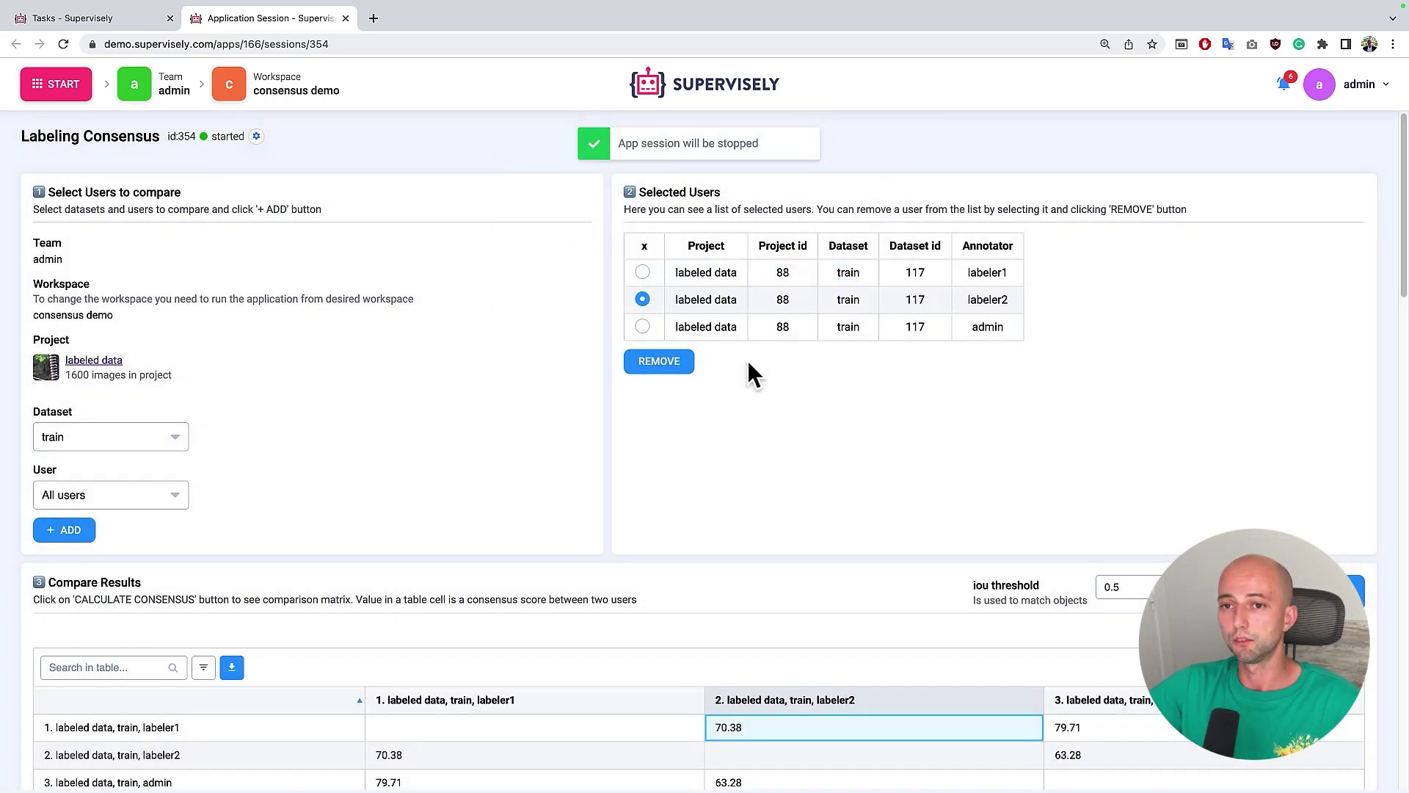